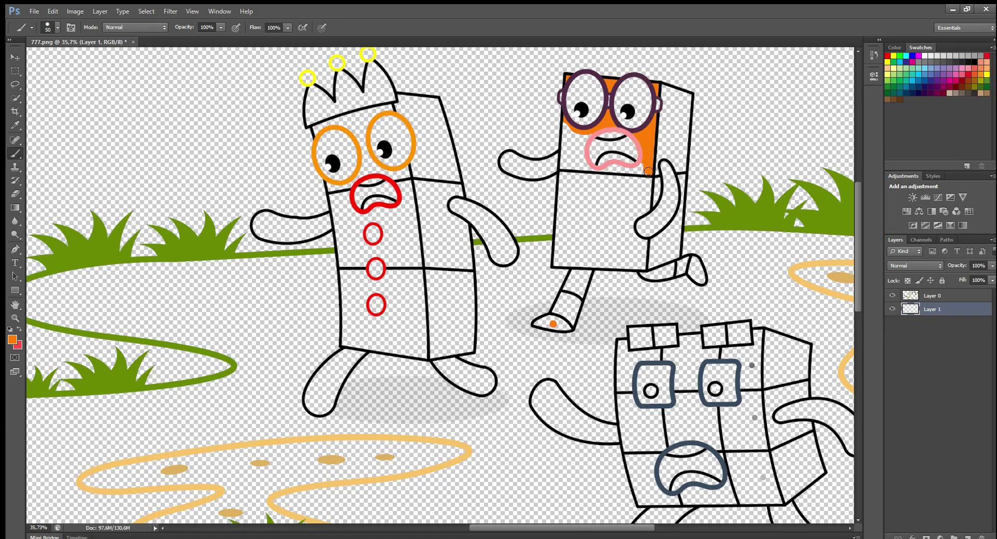
# Finish painting the two-block glasses character's front orange and fill the upper part of its side with darker orange.
pyautogui.press(']')
pyautogui.press(']')
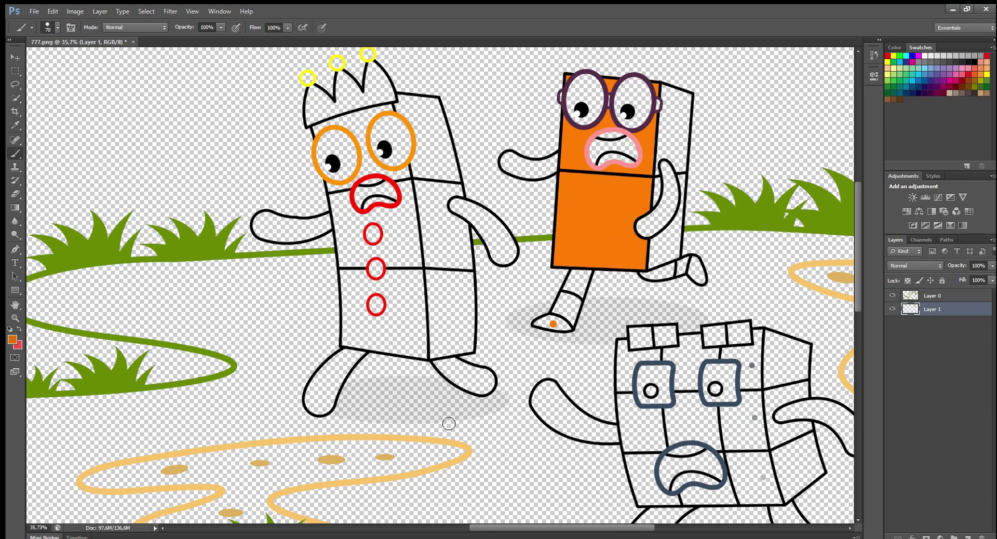
pyautogui.press('[')
pyautogui.moveTo(669, 96)
pyautogui.mouseDown()
pyautogui.moveTo(689, 97)
pyautogui.moveTo(684, 169)
pyautogui.moveTo(656, 161)
pyautogui.moveTo(664, 93)
pyautogui.moveTo(679, 100)
pyautogui.moveTo(681, 160)
pyautogui.moveTo(665, 151)
pyautogui.moveTo(675, 109)
pyautogui.moveTo(673, 135)
pyautogui.mouseUp()
pyautogui.press(']')
pyautogui.press(']')
pyautogui.press(']')
pyautogui.press('e')
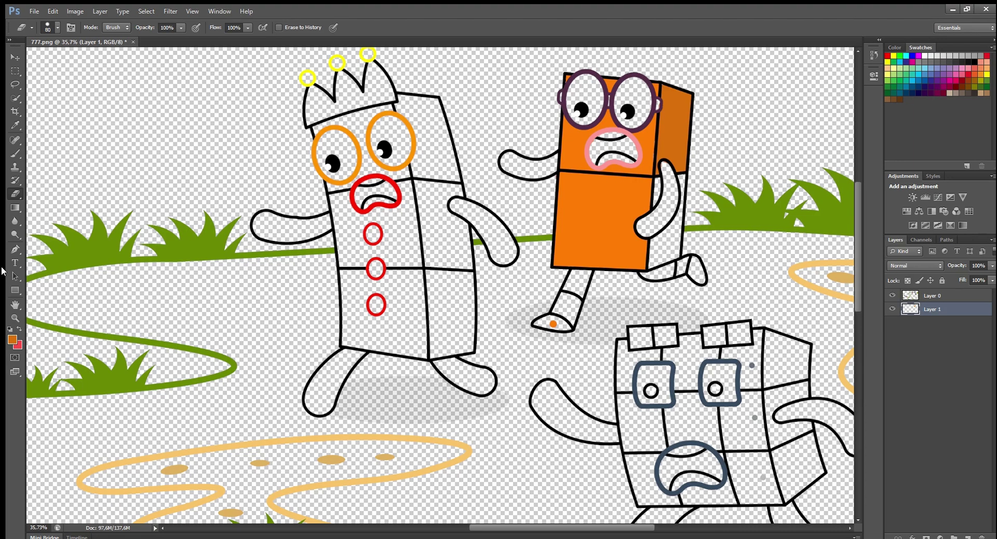
# Fill the lower part of the glasses character's side, around the bent arm, with the darker orange.
pyautogui.press('b')
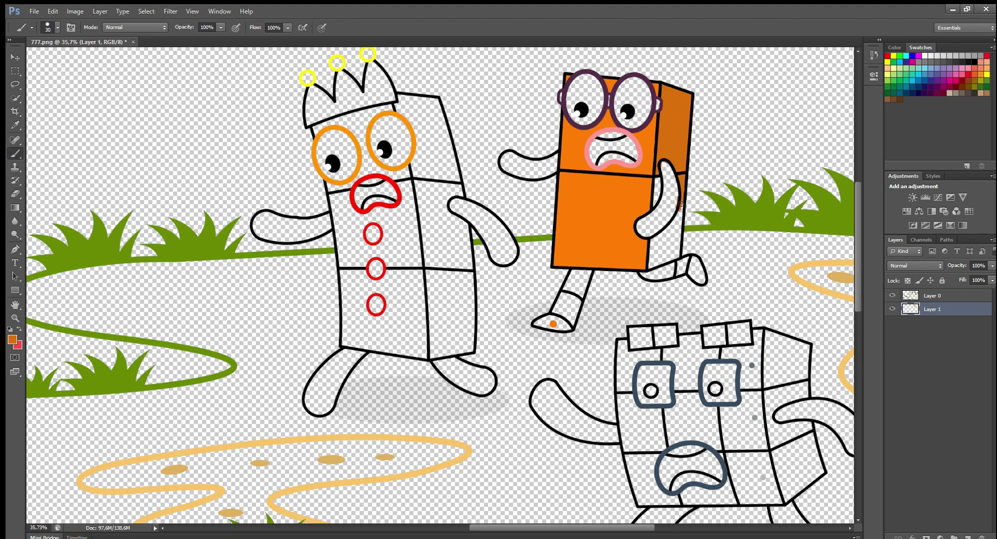
pyautogui.moveTo(678, 219)
pyautogui.mouseDown()
pyautogui.moveTo(677, 246)
pyautogui.moveTo(654, 265)
pyautogui.moveTo(672, 234)
pyautogui.mouseUp()
pyautogui.moveTo(658, 182); pyautogui.dragTo(654, 203)
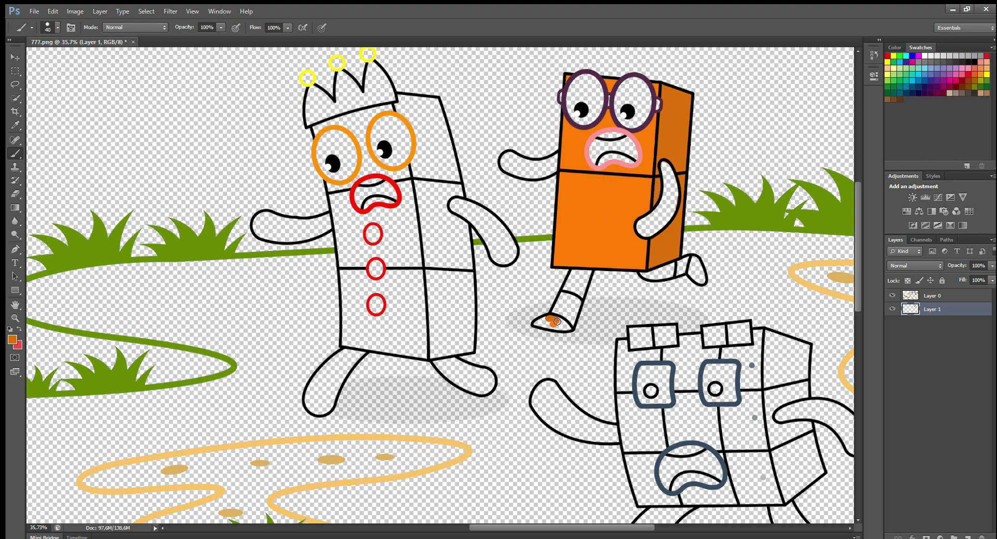
# Paint the glasses character's two shoes orange and its socks white.
pyautogui.moveTo(557, 321)
pyautogui.mouseDown()
pyautogui.moveTo(568, 326)
pyautogui.moveTo(538, 323)
pyautogui.mouseUp()
pyautogui.moveTo(708, 285); pyautogui.dragTo(701, 272)
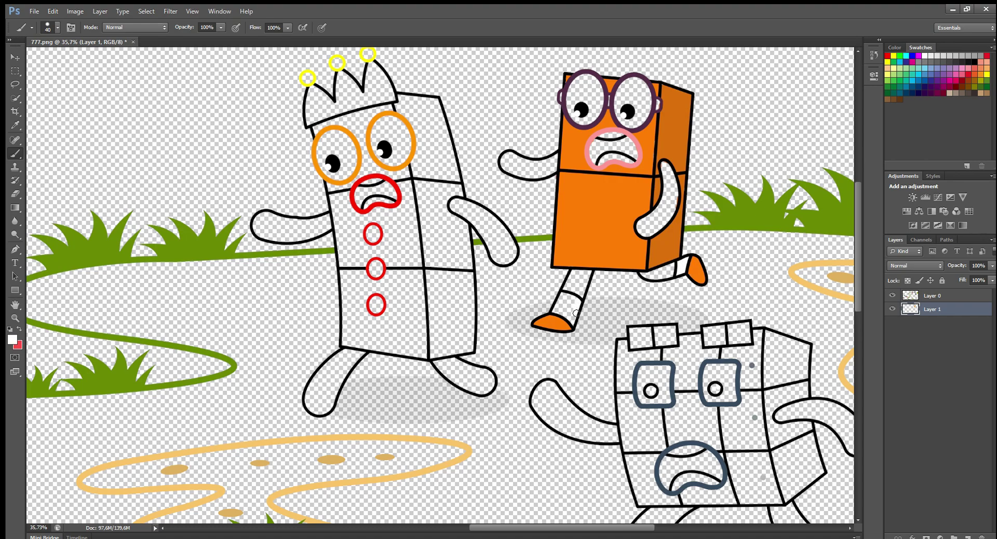
pyautogui.moveTo(554, 311); pyautogui.dragTo(576, 300)
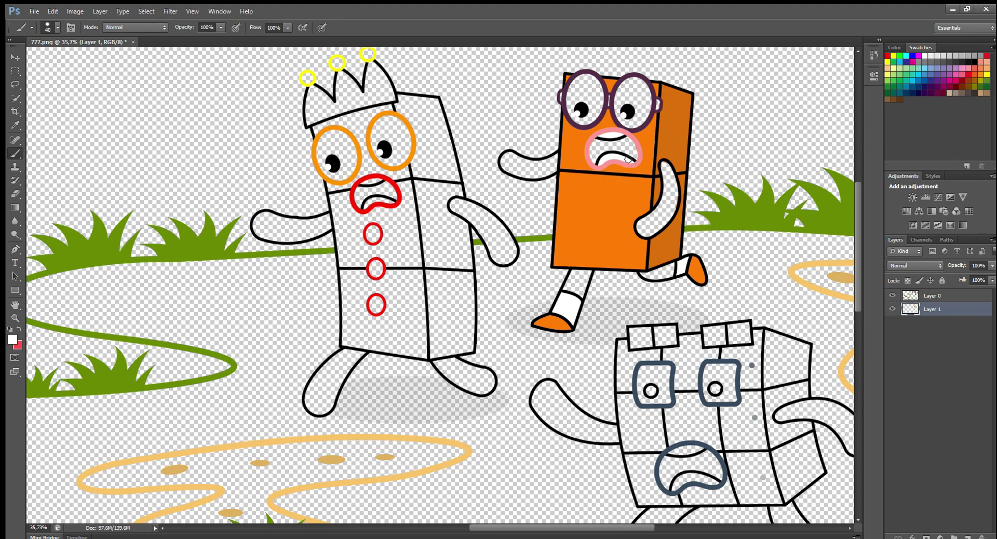
# Fill the eyes inside the glasses of the orange character with white.
pyautogui.moveTo(643, 95)
pyautogui.mouseDown()
pyautogui.moveTo(633, 125)
pyautogui.moveTo(624, 94)
pyautogui.moveTo(632, 118)
pyautogui.mouseUp()
pyautogui.press(']')
pyautogui.press(']')
pyautogui.moveTo(595, 86)
pyautogui.mouseDown()
pyautogui.moveTo(574, 122)
pyautogui.moveTo(582, 109)
pyautogui.mouseUp()
# Paint the orange character's arms and legs dark purple like its glasses, and fill the inside of its mouth black.
pyautogui.keyDown('alt'); pyautogui.click(641, 125); pyautogui.keyUp('alt')
pyautogui.moveTo(668, 162)
pyautogui.mouseDown()
pyautogui.moveTo(672, 210)
pyautogui.moveTo(644, 235)
pyautogui.moveTo(668, 185)
pyautogui.moveTo(667, 209)
pyautogui.mouseUp()
pyautogui.moveTo(552, 159)
pyautogui.mouseDown()
pyautogui.moveTo(515, 174)
pyautogui.moveTo(505, 158)
pyautogui.moveTo(554, 159)
pyautogui.moveTo(537, 172)
pyautogui.mouseUp()
pyautogui.moveTo(574, 273)
pyautogui.mouseDown()
pyautogui.moveTo(590, 272)
pyautogui.moveTo(584, 293)
pyautogui.moveTo(567, 287)
pyautogui.mouseUp()
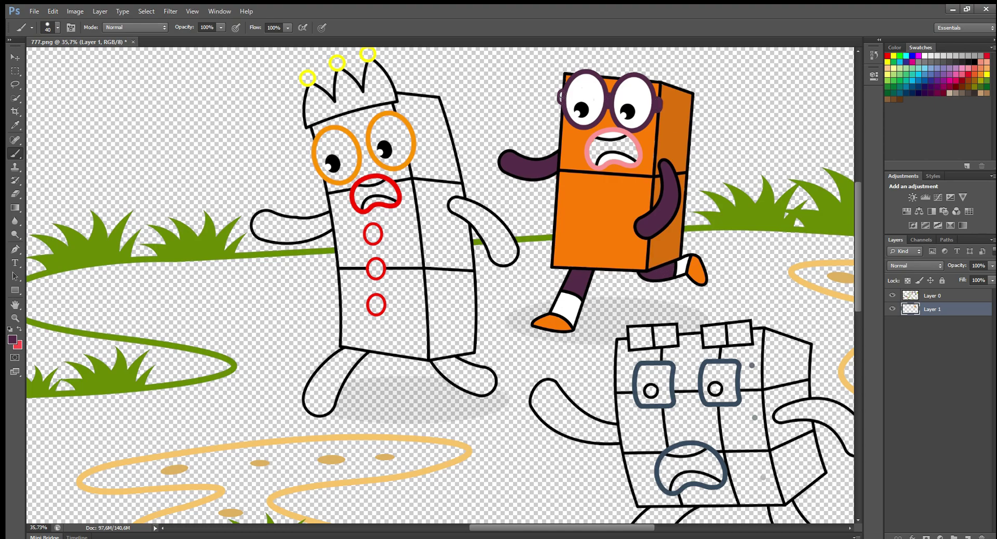
pyautogui.click(976, 63)
pyautogui.moveTo(625, 139)
pyautogui.mouseDown()
pyautogui.moveTo(635, 150)
pyautogui.moveTo(593, 159)
pyautogui.mouseUp()
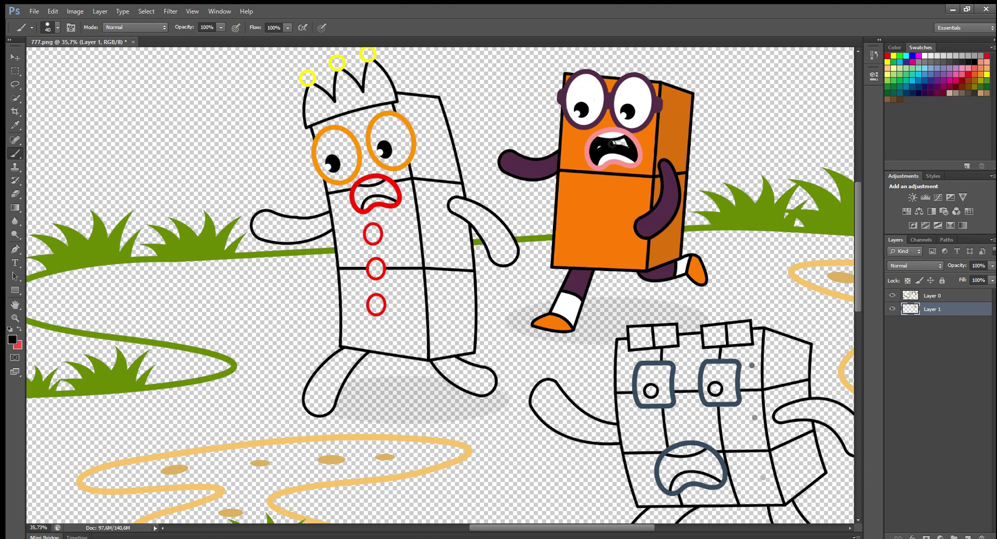
# Sample the yellow of the crown's ball outlines and fill the balls on the crown with it.
pyautogui.click(13, 340)
pyautogui.click(367, 61)
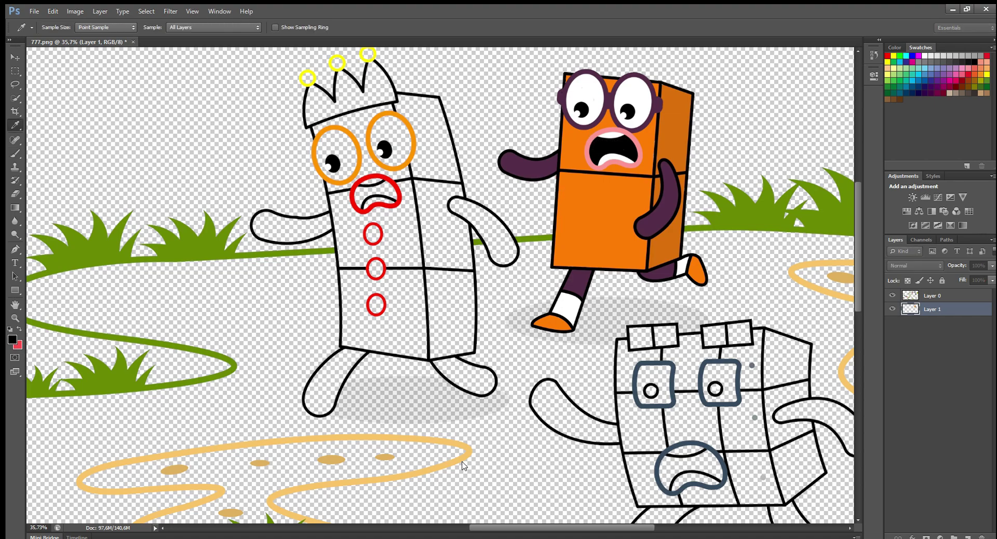
pyautogui.click(463, 463)
pyautogui.moveTo(858, 239); pyautogui.dragTo(858, 235)
pyautogui.click(368, 66)
pyautogui.click(337, 74)
# Sample the red of the crowned character's mouth outline and paint its crown red.
pyautogui.keyDown('alt'); pyautogui.click(394, 189); pyautogui.keyUp('alt')
pyautogui.press('[')
pyautogui.press('[')
pyautogui.moveTo(370, 76)
pyautogui.mouseDown()
pyautogui.moveTo(394, 107)
pyautogui.moveTo(310, 135)
pyautogui.moveTo(312, 108)
pyautogui.moveTo(363, 110)
pyautogui.moveTo(375, 86)
pyautogui.moveTo(377, 99)
pyautogui.moveTo(316, 119)
pyautogui.moveTo(377, 123)
pyautogui.moveTo(351, 142)
pyautogui.moveTo(376, 178)
pyautogui.moveTo(410, 189)
pyautogui.moveTo(423, 363)
pyautogui.moveTo(351, 352)
pyautogui.moveTo(337, 207)
pyautogui.moveTo(352, 228)
pyautogui.moveTo(402, 225)
pyautogui.moveTo(394, 354)
pyautogui.moveTo(392, 299)
pyautogui.moveTo(361, 275)
pyautogui.moveTo(358, 288)
pyautogui.moveTo(391, 244)
pyautogui.moveTo(355, 248)
pyautogui.mouseUp()
# Paint the front of the crowned three-block character with the yellow of the crown balls.
pyautogui.keyDown('alt'); pyautogui.click(367, 69); pyautogui.keyUp('alt')
pyautogui.press(']')
pyautogui.press(']')
pyautogui.press(']')
# Choose a darker yellow and fill the side of the crowned character with it.
pyautogui.click(12, 339)
pyautogui.click(467, 452)
pyautogui.press('Return')
pyautogui.moveTo(403, 111)
pyautogui.mouseDown()
pyautogui.moveTo(419, 114)
pyautogui.moveTo(461, 198)
pyautogui.moveTo(450, 157)
pyautogui.moveTo(459, 192)
pyautogui.moveTo(446, 218)
pyautogui.moveTo(468, 275)
pyautogui.moveTo(470, 363)
pyautogui.moveTo(435, 360)
pyautogui.moveTo(405, 122)
pyautogui.moveTo(431, 140)
pyautogui.moveTo(439, 213)
pyautogui.moveTo(448, 205)
pyautogui.moveTo(436, 254)
pyautogui.moveTo(462, 354)
pyautogui.moveTo(444, 360)
pyautogui.mouseUp()
pyautogui.press(']')
pyautogui.press(']')
pyautogui.click(10, 336)
pyautogui.click(470, 449)
# Fill the crowned character's eyes with white and the inside of its mouth with black.
pyautogui.click(11, 339)
pyautogui.click(925, 56)
pyautogui.click(428, 427)
pyautogui.moveTo(385, 134)
pyautogui.mouseDown()
pyautogui.moveTo(405, 171)
pyautogui.moveTo(390, 173)
pyautogui.moveTo(395, 139)
pyautogui.moveTo(355, 169)
pyautogui.moveTo(348, 188)
pyautogui.moveTo(329, 155)
pyautogui.moveTo(337, 191)
pyautogui.mouseUp()
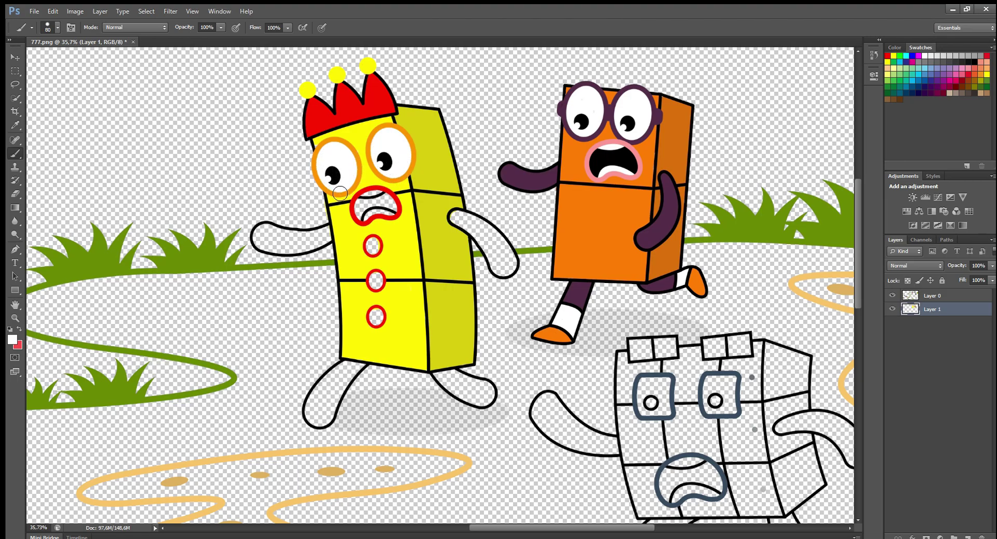
pyautogui.click(975, 62)
pyautogui.moveTo(396, 208)
pyautogui.mouseDown()
pyautogui.moveTo(369, 205)
pyautogui.moveTo(361, 219)
pyautogui.moveTo(357, 204)
pyautogui.moveTo(378, 201)
pyautogui.mouseUp()
# Paint both arms of the crowned character dark crimson.
pyautogui.click(914, 97)
pyautogui.moveTo(481, 232)
pyautogui.mouseDown()
pyautogui.moveTo(474, 224)
pyautogui.moveTo(511, 257)
pyautogui.moveTo(501, 273)
pyautogui.moveTo(458, 223)
pyautogui.moveTo(505, 269)
pyautogui.mouseUp()
pyautogui.press(']')
pyautogui.moveTo(328, 242)
pyautogui.mouseDown()
pyautogui.moveTo(259, 245)
pyautogui.moveTo(262, 228)
pyautogui.moveTo(304, 233)
pyautogui.moveTo(301, 244)
pyautogui.moveTo(307, 238)
pyautogui.moveTo(265, 240)
pyautogui.mouseUp()
# Recolor the crowned character's arms with a brownish dark red and paint its legs the same color.
pyautogui.click(494, 247)
pyautogui.moveTo(455, 216); pyautogui.dragTo(497, 254)
pyautogui.hotkey('ctrl', 'z')
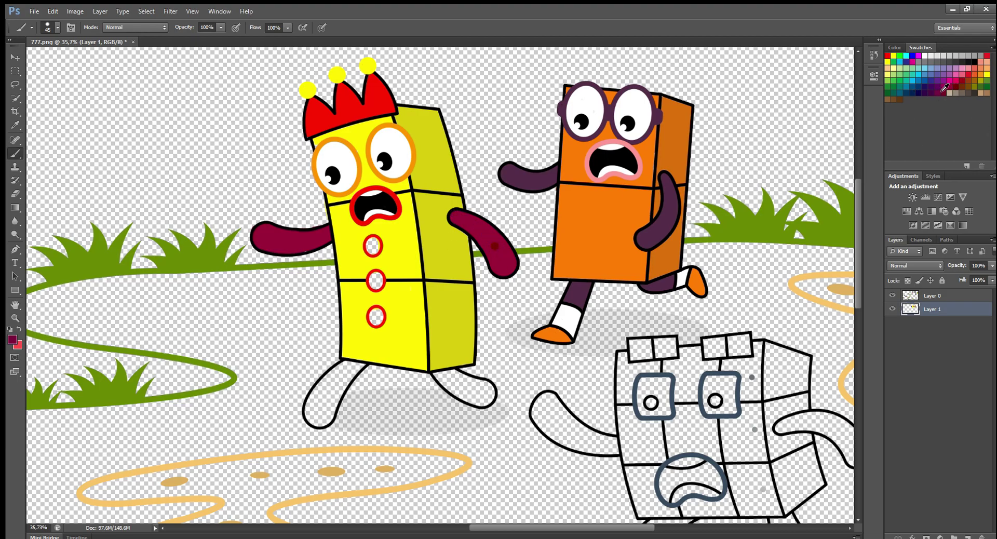
pyautogui.press('i')
pyautogui.press('b')
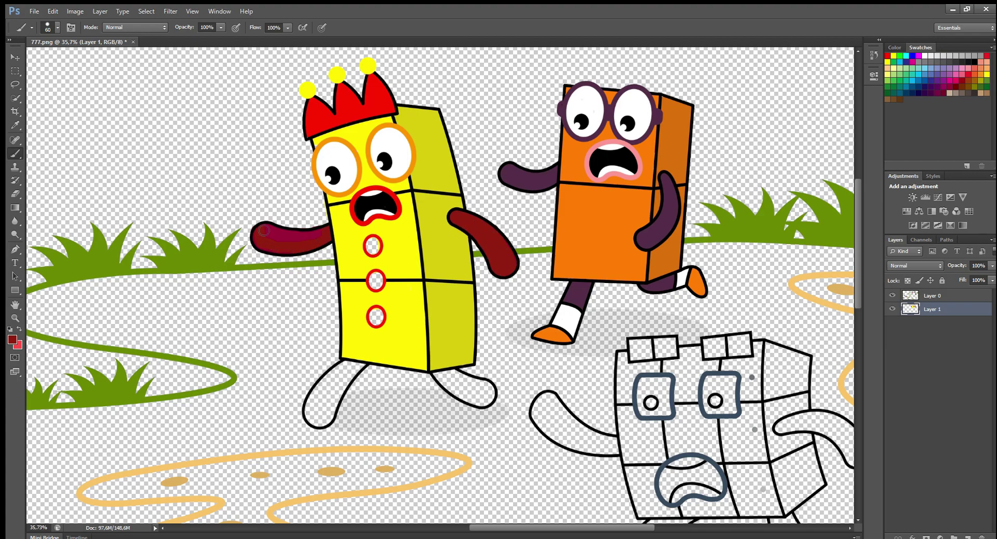
pyautogui.moveTo(453, 374)
pyautogui.mouseDown()
pyautogui.moveTo(491, 391)
pyautogui.moveTo(473, 400)
pyautogui.moveTo(449, 391)
pyautogui.moveTo(487, 388)
pyautogui.moveTo(492, 397)
pyautogui.moveTo(461, 397)
pyautogui.moveTo(440, 380)
pyautogui.moveTo(453, 375)
pyautogui.moveTo(488, 402)
pyautogui.mouseUp()
pyautogui.press(']')
pyautogui.press(']')
pyautogui.press(']')
pyautogui.moveTo(364, 366)
pyautogui.mouseDown()
pyautogui.moveTo(343, 365)
pyautogui.moveTo(312, 411)
pyautogui.moveTo(330, 418)
pyautogui.moveTo(337, 390)
pyautogui.moveTo(322, 413)
pyautogui.mouseUp()
# Fill the three round buttons on the yellow character's front with bright red.
pyautogui.moveTo(509, 526); pyautogui.dragTo(525, 527)
pyautogui.moveTo(858, 257)
pyautogui.mouseDown()
pyautogui.moveTo(860, 275)
pyautogui.moveTo(856, 267)
pyautogui.mouseUp()
pyautogui.keyDown('alt'); pyautogui.click(303, 233); pyautogui.keyUp('alt')
pyautogui.moveTo(303, 223); pyautogui.dragTo(304, 222)
pyautogui.click(307, 188)
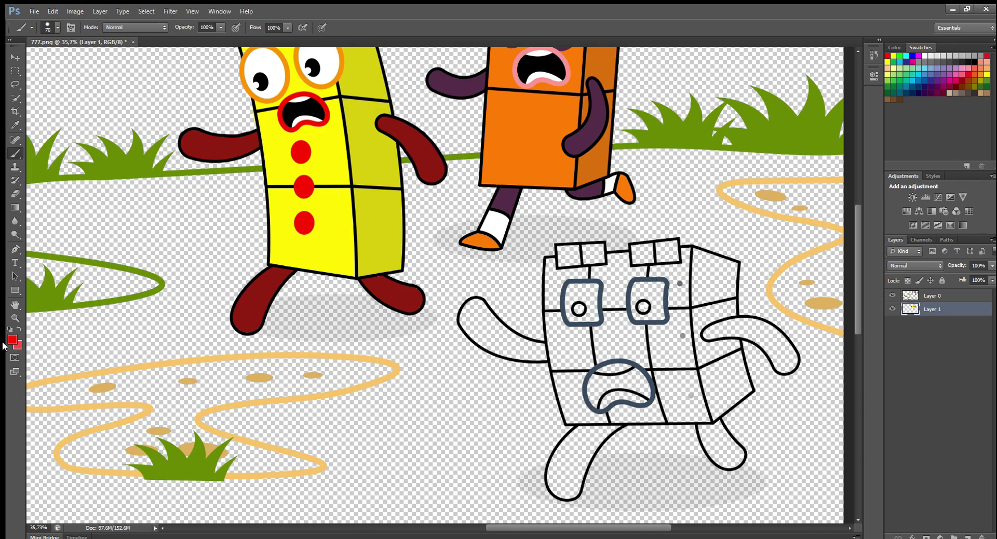
# Paint the top row of the square nine-block character slate grey on the front and a darker slate grey on the side.
pyautogui.keyDown('alt'); pyautogui.click(679, 284); pyautogui.keyUp('alt')
pyautogui.press('[')
pyautogui.moveTo(690, 262)
pyautogui.mouseDown()
pyautogui.moveTo(686, 304)
pyautogui.moveTo(672, 306)
pyautogui.moveTo(673, 278)
pyautogui.moveTo(657, 271)
pyautogui.moveTo(678, 290)
pyautogui.moveTo(664, 269)
pyautogui.moveTo(626, 261)
pyautogui.moveTo(631, 272)
pyautogui.moveTo(613, 258)
pyautogui.moveTo(610, 269)
pyautogui.moveTo(558, 283)
pyautogui.moveTo(555, 264)
pyautogui.moveTo(550, 310)
pyautogui.moveTo(558, 275)
pyautogui.moveTo(567, 292)
pyautogui.moveTo(607, 278)
pyautogui.moveTo(605, 303)
pyautogui.moveTo(625, 305)
pyautogui.moveTo(612, 281)
pyautogui.mouseUp()
pyautogui.press('i')
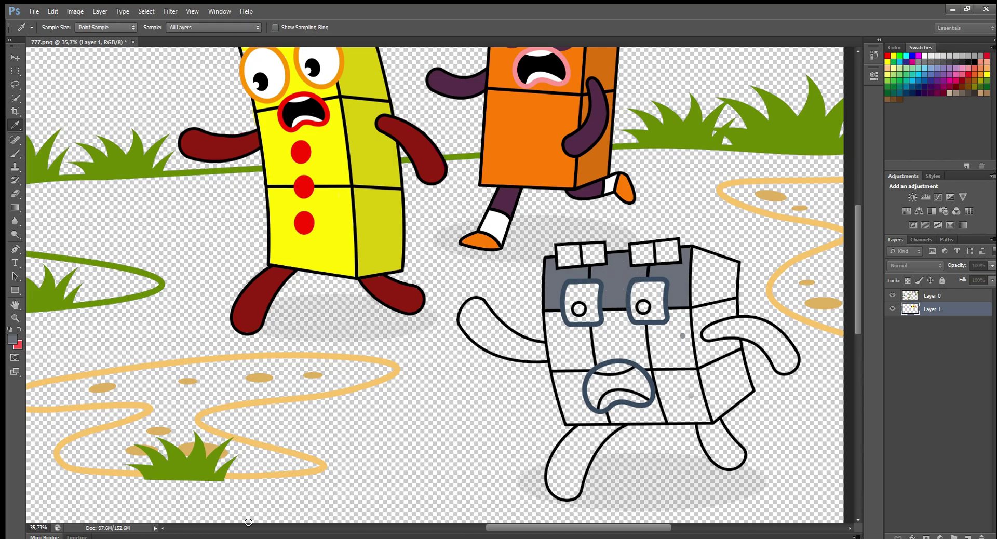
pyautogui.press('b')
pyautogui.moveTo(695, 252)
pyautogui.mouseDown()
pyautogui.moveTo(734, 266)
pyautogui.moveTo(735, 289)
pyautogui.moveTo(699, 305)
pyautogui.moveTo(716, 300)
pyautogui.moveTo(702, 299)
pyautogui.moveTo(697, 275)
pyautogui.moveTo(717, 280)
pyautogui.mouseUp()
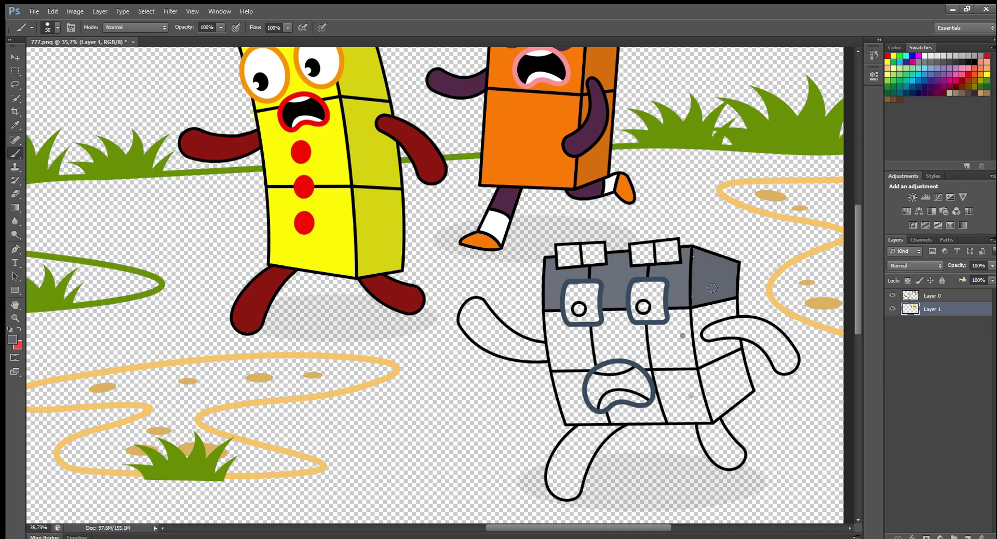
# Paint the middle row of the nine-block character medium grey on the front and a darker grey on the side.
pyautogui.moveTo(685, 312)
pyautogui.mouseDown()
pyautogui.moveTo(675, 368)
pyautogui.moveTo(551, 353)
pyautogui.moveTo(548, 314)
pyautogui.moveTo(605, 328)
pyautogui.moveTo(683, 326)
pyautogui.moveTo(683, 356)
pyautogui.moveTo(664, 361)
pyautogui.moveTo(559, 326)
pyautogui.moveTo(577, 347)
pyautogui.moveTo(670, 338)
pyautogui.moveTo(655, 337)
pyautogui.mouseUp()
pyautogui.press(']')
pyautogui.press(']')
pyautogui.press('i')
pyautogui.press('b')
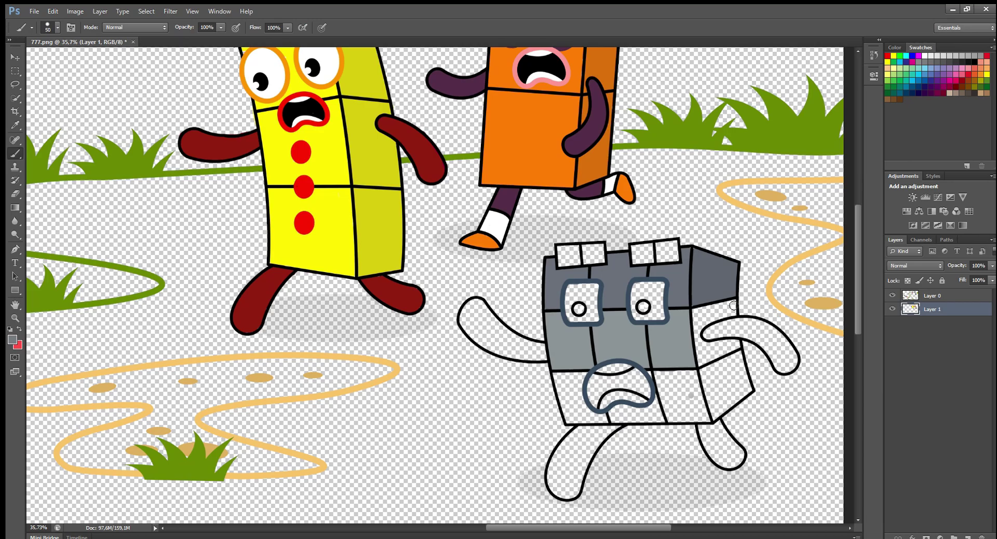
pyautogui.moveTo(733, 314)
pyautogui.mouseDown()
pyautogui.moveTo(701, 341)
pyautogui.moveTo(737, 346)
pyautogui.moveTo(712, 361)
pyautogui.moveTo(699, 345)
pyautogui.moveTo(728, 305)
pyautogui.mouseUp()
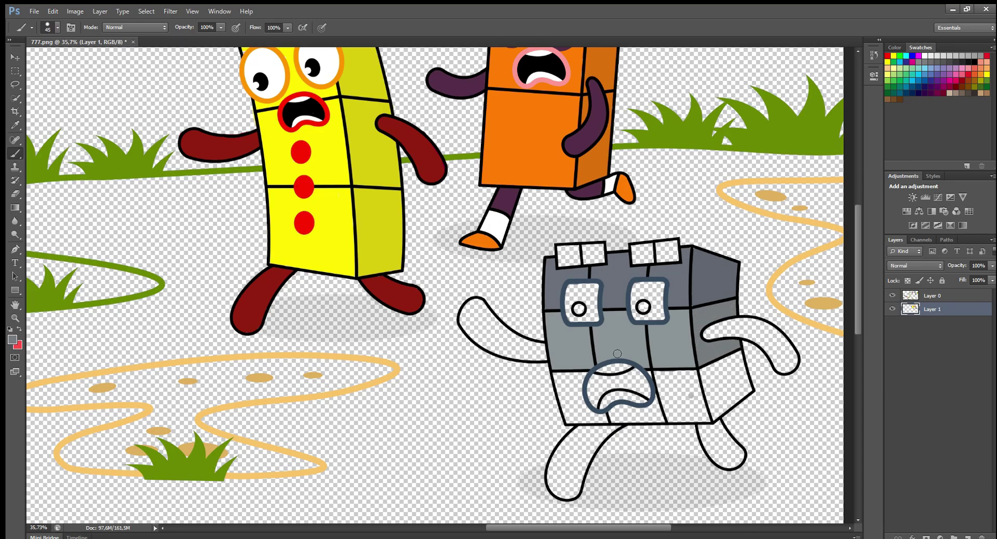
# Paint the bottom row of the nine-block character light grey on the front and a slightly darker grey on the side.
pyautogui.moveTo(561, 377)
pyautogui.mouseDown()
pyautogui.moveTo(578, 377)
pyautogui.moveTo(601, 416)
pyautogui.moveTo(569, 421)
pyautogui.moveTo(597, 420)
pyautogui.moveTo(572, 421)
pyautogui.moveTo(557, 378)
pyautogui.moveTo(575, 408)
pyautogui.moveTo(707, 419)
pyautogui.mouseUp()
pyautogui.press(']')
pyautogui.press(']')
pyautogui.moveTo(693, 376)
pyautogui.mouseDown()
pyautogui.moveTo(707, 418)
pyautogui.moveTo(657, 383)
pyautogui.moveTo(673, 411)
pyautogui.moveTo(694, 389)
pyautogui.mouseUp()
pyautogui.press('i')
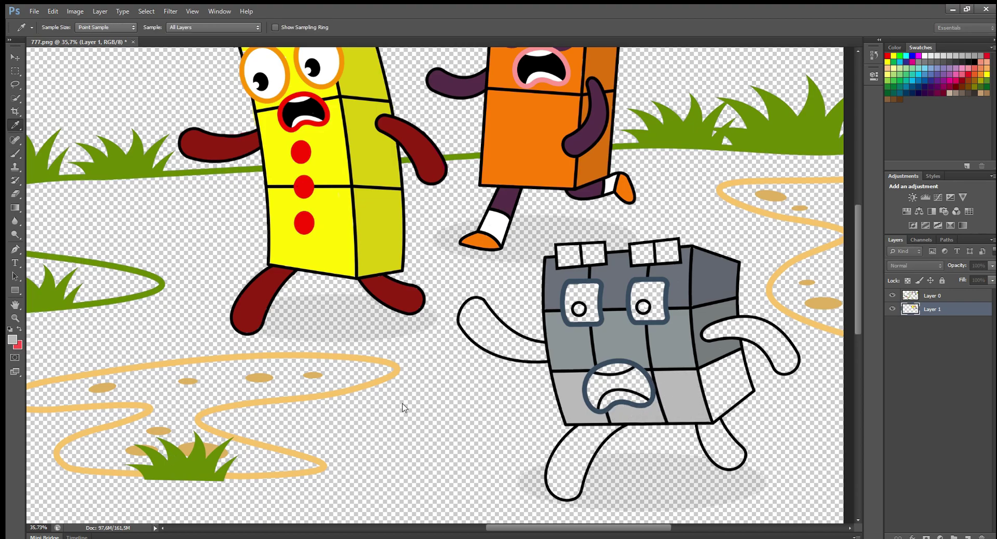
pyautogui.press('b')
pyautogui.moveTo(737, 356)
pyautogui.mouseDown()
pyautogui.moveTo(743, 402)
pyautogui.moveTo(714, 416)
pyautogui.moveTo(710, 371)
pyautogui.moveTo(727, 398)
pyautogui.moveTo(710, 391)
pyautogui.mouseUp()
# Paint the grey character's arms, legs and the small blocks on top of its head dark slate blue.
pyautogui.press('i')
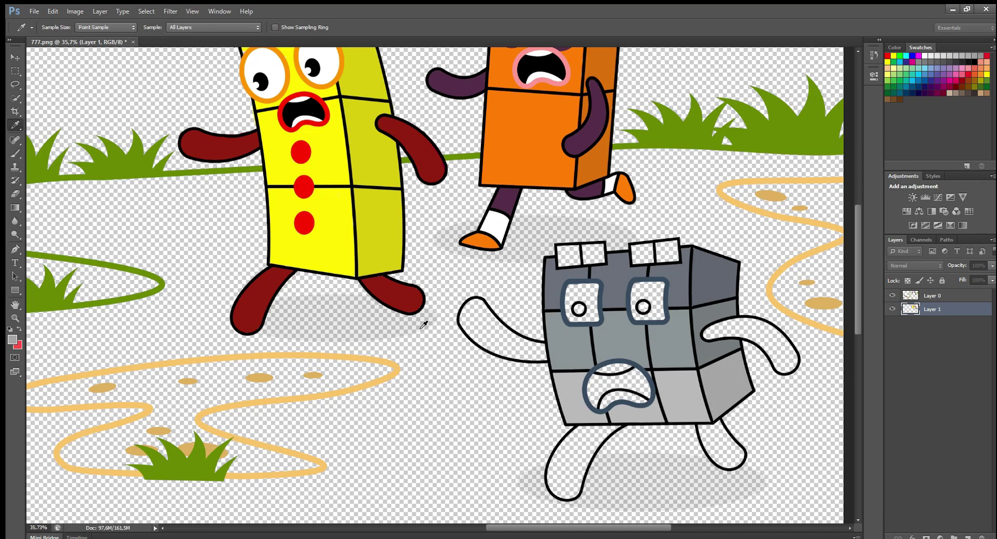
pyautogui.click(442, 409)
pyautogui.moveTo(709, 335)
pyautogui.mouseDown()
pyautogui.moveTo(773, 332)
pyautogui.moveTo(792, 368)
pyautogui.moveTo(738, 335)
pyautogui.moveTo(709, 339)
pyautogui.moveTo(782, 359)
pyautogui.mouseUp()
pyautogui.moveTo(717, 422)
pyautogui.mouseDown()
pyautogui.moveTo(738, 450)
pyautogui.moveTo(721, 461)
pyautogui.moveTo(704, 431)
pyautogui.moveTo(733, 450)
pyautogui.mouseUp()
pyautogui.press(']')
pyautogui.press(']')
pyautogui.moveTo(619, 430)
pyautogui.mouseDown()
pyautogui.moveTo(577, 429)
pyautogui.moveTo(555, 465)
pyautogui.moveTo(565, 495)
pyautogui.moveTo(602, 444)
pyautogui.moveTo(586, 437)
pyautogui.mouseUp()
pyautogui.moveTo(547, 357)
pyautogui.mouseDown()
pyautogui.moveTo(482, 348)
pyautogui.moveTo(464, 318)
pyautogui.moveTo(491, 318)
pyautogui.moveTo(535, 346)
pyautogui.moveTo(473, 315)
pyautogui.moveTo(498, 342)
pyautogui.mouseUp()
pyautogui.moveTo(597, 248)
pyautogui.mouseDown()
pyautogui.moveTo(600, 256)
pyautogui.moveTo(564, 263)
pyautogui.mouseUp()
pyautogui.moveTo(635, 252)
pyautogui.mouseDown()
pyautogui.moveTo(675, 246)
pyautogui.moveTo(674, 259)
pyautogui.moveTo(640, 257)
pyautogui.mouseUp()
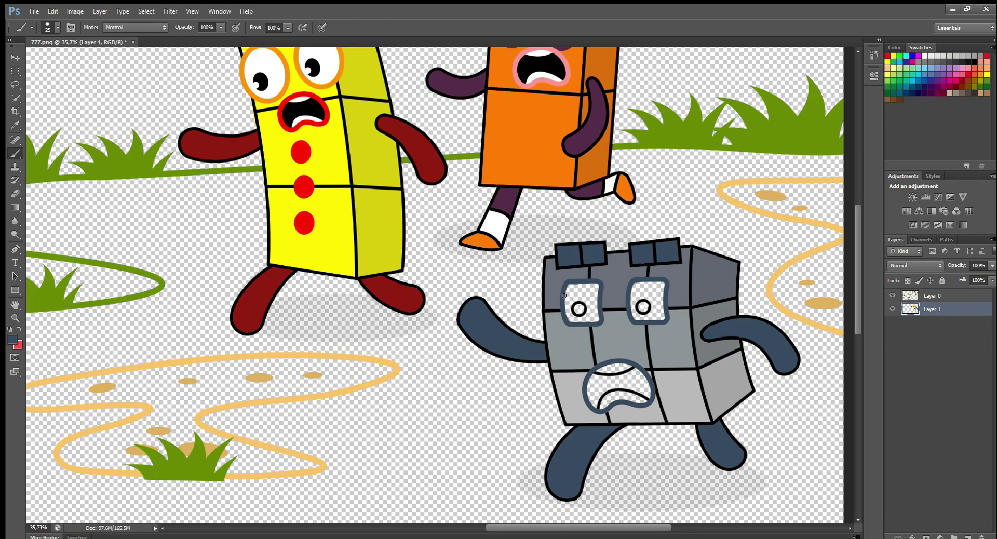
# Fill the grey character's eyes white with black pupils, and its mouth black with white teeth.
pyautogui.moveTo(661, 317); pyautogui.dragTo(648, 290)
pyautogui.moveTo(589, 319); pyautogui.dragTo(579, 287)
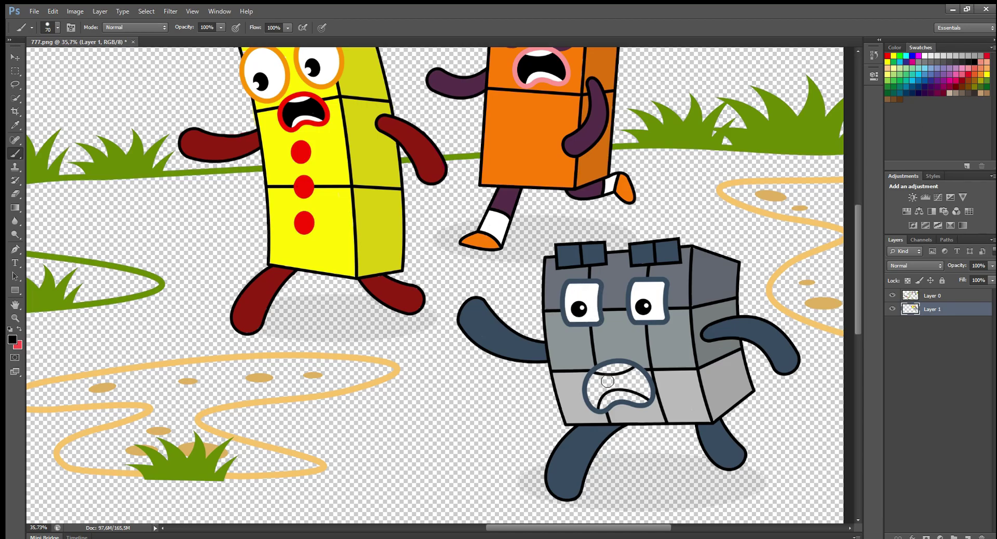
pyautogui.press('[')
pyautogui.moveTo(596, 382); pyautogui.dragTo(634, 375)
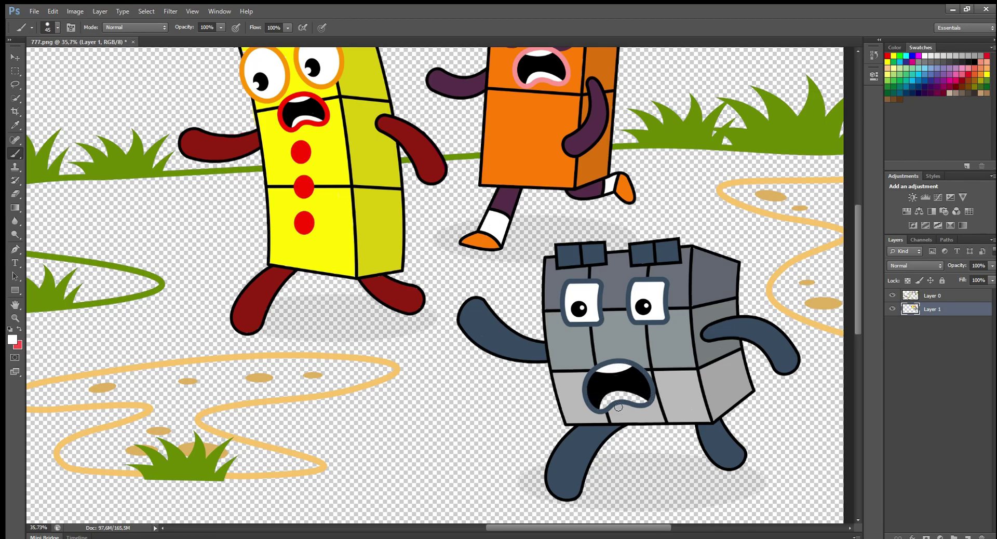
# Paint the side face of the large crying one-block character dark red.
pyautogui.moveTo(548, 526); pyautogui.dragTo(430, 526)
pyautogui.moveTo(856, 241); pyautogui.dragTo(850, 266)
pyautogui.press('i')
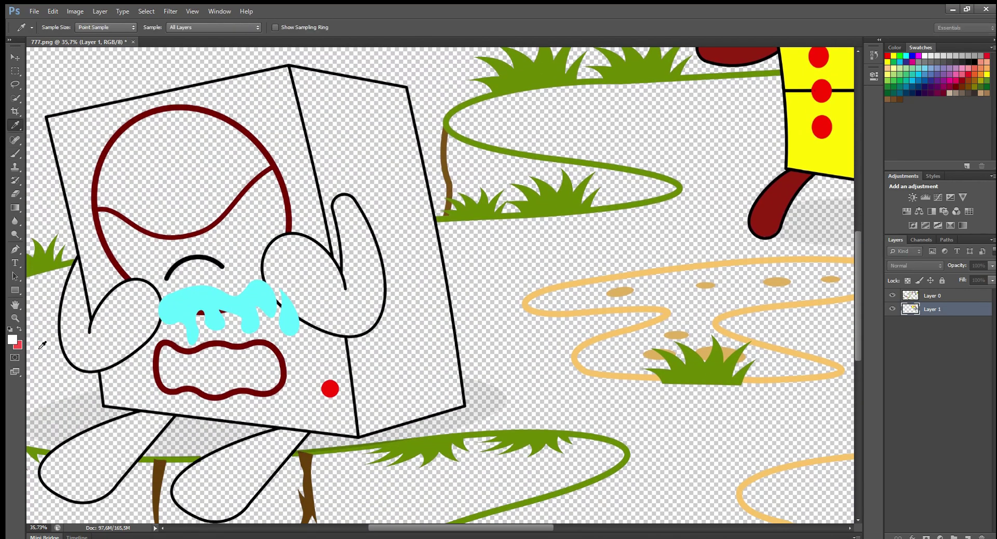
pyautogui.click(403, 407)
pyautogui.moveTo(293, 71)
pyautogui.mouseDown()
pyautogui.moveTo(400, 94)
pyautogui.moveTo(451, 354)
pyautogui.moveTo(466, 373)
pyautogui.moveTo(460, 404)
pyautogui.moveTo(361, 433)
pyautogui.moveTo(356, 340)
pyautogui.moveTo(394, 304)
pyautogui.moveTo(396, 263)
pyautogui.moveTo(338, 191)
pyautogui.moveTo(338, 256)
pyautogui.mouseUp()
pyautogui.press(']')
pyautogui.hotkey('ctrl', 'z')
pyautogui.moveTo(318, 156)
pyautogui.mouseDown()
pyautogui.moveTo(312, 95)
pyautogui.moveTo(332, 179)
pyautogui.moveTo(326, 97)
pyautogui.moveTo(392, 106)
pyautogui.moveTo(336, 114)
pyautogui.moveTo(405, 136)
pyautogui.moveTo(336, 156)
pyautogui.moveTo(404, 160)
pyautogui.moveTo(362, 175)
pyautogui.moveTo(419, 196)
pyautogui.moveTo(372, 192)
pyautogui.moveTo(395, 229)
pyautogui.moveTo(408, 227)
pyautogui.moveTo(409, 203)
pyautogui.moveTo(451, 398)
pyautogui.moveTo(381, 418)
pyautogui.moveTo(369, 357)
pyautogui.moveTo(412, 268)
pyautogui.moveTo(424, 340)
pyautogui.moveTo(408, 401)
pyautogui.moveTo(405, 359)
pyautogui.mouseUp()
pyautogui.press(']')
pyautogui.press(']')
pyautogui.press(']')
# Paint the lower front of the large crying character bright red around the mouth and tears.
pyautogui.moveTo(293, 331)
pyautogui.mouseDown()
pyautogui.moveTo(342, 347)
pyautogui.moveTo(355, 433)
pyautogui.moveTo(108, 401)
pyautogui.moveTo(136, 361)
pyautogui.mouseUp()
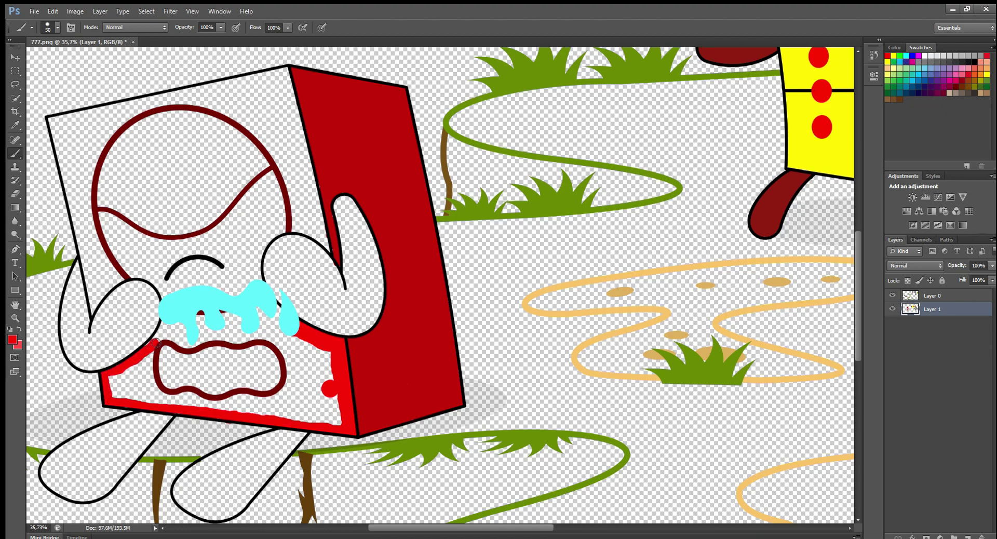
pyautogui.moveTo(169, 320)
pyautogui.mouseDown()
pyautogui.moveTo(264, 313)
pyautogui.moveTo(332, 365)
pyautogui.moveTo(338, 406)
pyautogui.moveTo(309, 420)
pyautogui.moveTo(235, 405)
pyautogui.moveTo(288, 401)
pyautogui.moveTo(285, 351)
pyautogui.moveTo(326, 390)
pyautogui.moveTo(298, 399)
pyautogui.moveTo(308, 392)
pyautogui.moveTo(280, 351)
pyautogui.moveTo(253, 340)
pyautogui.moveTo(168, 342)
pyautogui.moveTo(274, 326)
pyautogui.mouseUp()
pyautogui.press(']')
pyautogui.press(']')
pyautogui.press(']')
pyautogui.moveTo(212, 407)
pyautogui.mouseDown()
pyautogui.moveTo(170, 401)
pyautogui.moveTo(155, 370)
pyautogui.moveTo(140, 371)
pyautogui.moveTo(138, 401)
pyautogui.moveTo(140, 381)
pyautogui.mouseUp()
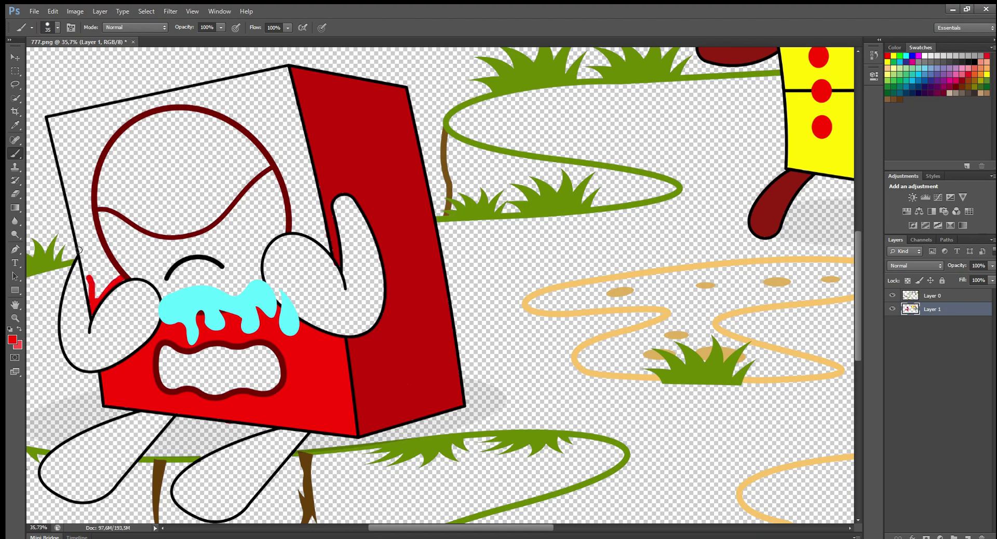
# Paint the upper front of the large crying character bright red around the eye circle.
pyautogui.press(']')
pyautogui.press(']')
pyautogui.press(']')
pyautogui.press(']')
pyautogui.press(']')
pyautogui.moveTo(90, 285)
pyautogui.mouseDown()
pyautogui.moveTo(95, 248)
pyautogui.moveTo(117, 282)
pyautogui.moveTo(109, 285)
pyautogui.moveTo(90, 255)
pyautogui.moveTo(59, 126)
pyautogui.moveTo(213, 92)
pyautogui.moveTo(288, 81)
pyautogui.moveTo(324, 241)
pyautogui.moveTo(301, 230)
pyautogui.moveTo(311, 236)
pyautogui.moveTo(305, 202)
pyautogui.moveTo(270, 143)
pyautogui.moveTo(205, 107)
pyautogui.moveTo(282, 116)
pyautogui.moveTo(255, 112)
pyautogui.mouseUp()
pyautogui.press(']')
pyautogui.press(']')
pyautogui.press(']')
pyautogui.moveTo(140, 115)
pyautogui.mouseDown()
pyautogui.moveTo(108, 137)
pyautogui.moveTo(89, 178)
pyautogui.moveTo(92, 212)
pyautogui.mouseUp()
pyautogui.moveTo(118, 136)
pyautogui.mouseDown()
pyautogui.moveTo(77, 176)
pyautogui.moveTo(86, 140)
pyautogui.mouseUp()
# Sample the maroon of the eye outline and paint both arms of the large red character with it.
pyautogui.click(15, 194)
pyautogui.press('i')
pyautogui.click(180, 239)
pyautogui.press('b')
pyautogui.moveTo(343, 201)
pyautogui.mouseDown()
pyautogui.moveTo(380, 298)
pyautogui.moveTo(380, 281)
pyautogui.moveTo(370, 327)
pyautogui.moveTo(378, 311)
pyautogui.moveTo(363, 332)
pyautogui.moveTo(325, 326)
pyautogui.moveTo(272, 282)
pyautogui.moveTo(271, 260)
pyautogui.moveTo(287, 244)
pyautogui.moveTo(325, 258)
pyautogui.moveTo(346, 291)
pyautogui.moveTo(342, 206)
pyautogui.moveTo(366, 271)
pyautogui.moveTo(355, 326)
pyautogui.moveTo(359, 272)
pyautogui.moveTo(327, 314)
pyautogui.moveTo(281, 278)
pyautogui.moveTo(303, 260)
pyautogui.moveTo(345, 305)
pyautogui.moveTo(300, 260)
pyautogui.mouseUp()
pyautogui.moveTo(130, 285)
pyautogui.mouseDown()
pyautogui.moveTo(158, 310)
pyautogui.moveTo(153, 328)
pyautogui.moveTo(94, 369)
pyautogui.moveTo(75, 358)
pyautogui.moveTo(69, 331)
pyautogui.moveTo(76, 262)
pyautogui.moveTo(89, 335)
pyautogui.moveTo(127, 295)
pyautogui.moveTo(145, 327)
pyautogui.moveTo(91, 362)
pyautogui.moveTo(122, 312)
pyautogui.mouseUp()
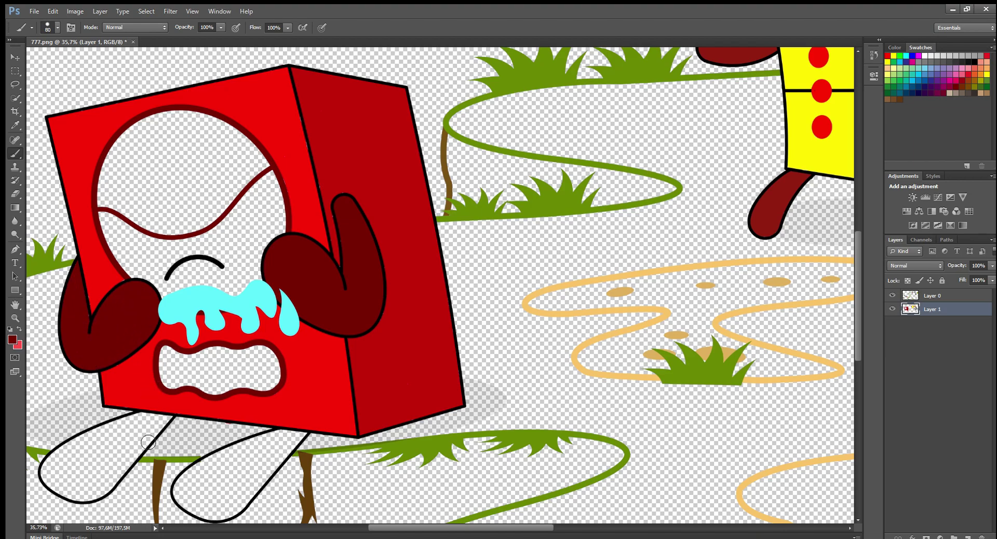
# Fill both legs of the large red character with maroon.
pyautogui.moveTo(155, 428)
pyautogui.mouseDown()
pyautogui.moveTo(133, 454)
pyautogui.moveTo(150, 442)
pyautogui.moveTo(138, 462)
pyautogui.moveTo(94, 498)
pyautogui.moveTo(58, 488)
pyautogui.moveTo(51, 471)
pyautogui.moveTo(65, 455)
pyautogui.moveTo(134, 425)
pyautogui.moveTo(113, 462)
pyautogui.moveTo(67, 471)
pyautogui.moveTo(134, 452)
pyautogui.moveTo(117, 433)
pyautogui.mouseUp()
pyautogui.press('[')
pyautogui.press('[')
pyautogui.press('[')
pyautogui.moveTo(276, 436)
pyautogui.mouseDown()
pyautogui.moveTo(304, 434)
pyautogui.moveTo(248, 499)
pyautogui.moveTo(204, 515)
pyautogui.moveTo(187, 503)
pyautogui.moveTo(194, 475)
pyautogui.moveTo(183, 492)
pyautogui.moveTo(277, 440)
pyautogui.moveTo(215, 507)
pyautogui.moveTo(258, 452)
pyautogui.moveTo(205, 491)
pyautogui.mouseUp()
pyautogui.press(']')
pyautogui.press(']')
pyautogui.press(']')
pyautogui.press('e')
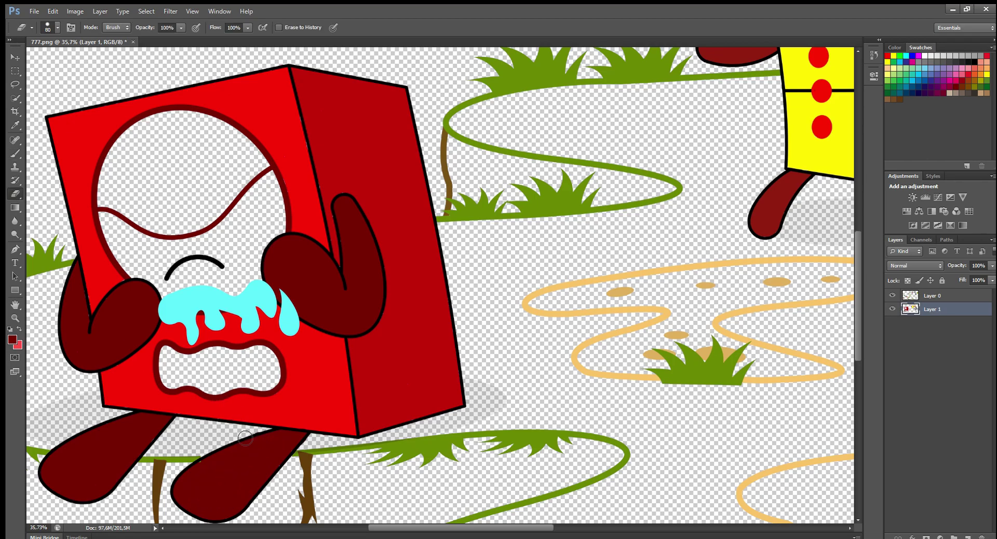
# Fill the large red character's eyelid with maroon and the eye area below it with white.
pyautogui.press('b')
pyautogui.moveTo(99, 199)
pyautogui.mouseDown()
pyautogui.moveTo(179, 231)
pyautogui.moveTo(205, 208)
pyautogui.moveTo(229, 205)
pyautogui.moveTo(255, 174)
pyautogui.moveTo(205, 118)
pyautogui.moveTo(135, 120)
pyautogui.moveTo(107, 200)
pyautogui.moveTo(229, 190)
pyautogui.moveTo(174, 130)
pyautogui.moveTo(130, 197)
pyautogui.moveTo(218, 151)
pyautogui.moveTo(177, 201)
pyautogui.moveTo(140, 171)
pyautogui.moveTo(207, 167)
pyautogui.moveTo(177, 182)
pyautogui.mouseUp()
pyautogui.press('i')
pyautogui.click(421, 402)
pyautogui.moveTo(273, 178)
pyautogui.mouseDown()
pyautogui.moveTo(284, 233)
pyautogui.moveTo(258, 255)
pyautogui.moveTo(238, 298)
pyautogui.moveTo(171, 300)
pyautogui.moveTo(162, 284)
pyautogui.moveTo(137, 275)
pyautogui.moveTo(106, 220)
pyautogui.moveTo(173, 248)
pyautogui.moveTo(220, 236)
pyautogui.moveTo(270, 192)
pyautogui.moveTo(236, 287)
pyautogui.moveTo(208, 268)
pyautogui.moveTo(263, 221)
pyautogui.moveTo(209, 262)
pyautogui.moveTo(259, 224)
pyautogui.mouseUp()
# Fill the inside of the large red character's mouth with black.
pyautogui.click(976, 61)
pyautogui.moveTo(192, 357)
pyautogui.mouseDown()
pyautogui.moveTo(165, 359)
pyautogui.moveTo(167, 371)
pyautogui.moveTo(201, 386)
pyautogui.moveTo(276, 387)
pyautogui.moveTo(244, 353)
pyautogui.moveTo(197, 358)
pyautogui.moveTo(256, 374)
pyautogui.mouseUp()
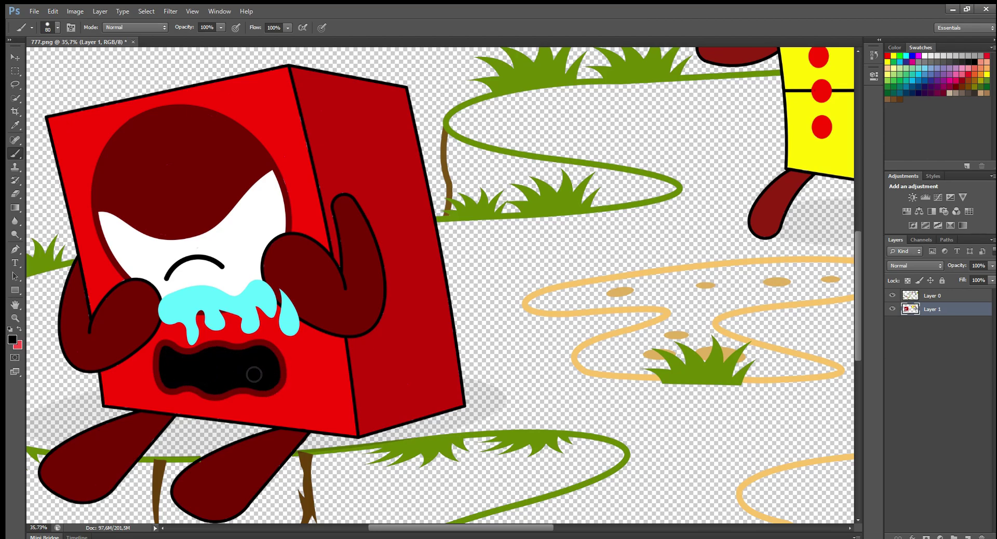
# Add a new layer below Layer 1 and make Layer 1 the active layer again.
pyautogui.scroll(-6, 294, 327)
pyautogui.keyDown('ctrl'); pyautogui.click(969, 537); pyautogui.keyUp('ctrl')
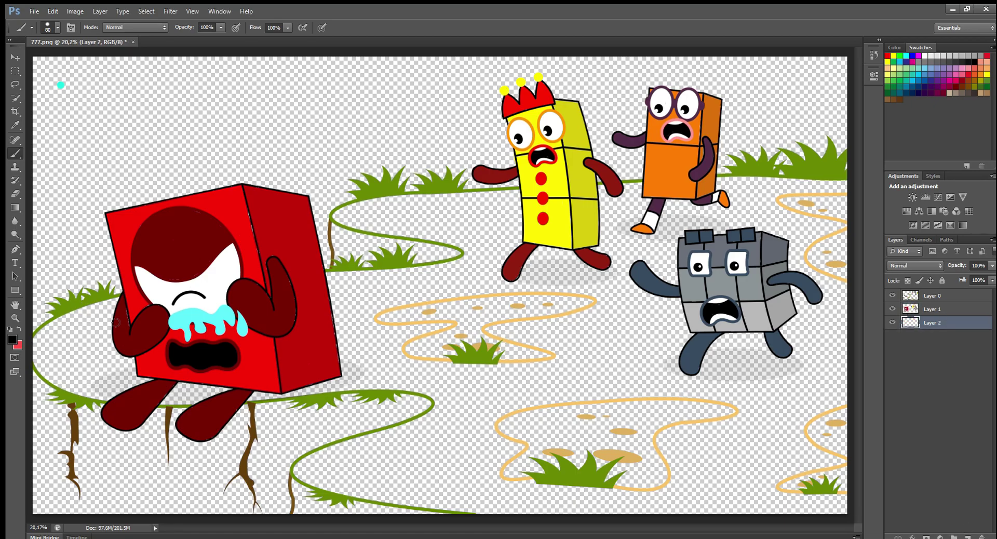
pyautogui.keyDown('alt'); pyautogui.click(331, 239); pyautogui.keyUp('alt')
pyautogui.click(933, 309)
# Fill all the outlined sand patches on Layer 1 with the light orange of their outlines.
pyautogui.keyDown('alt'); pyautogui.click(551, 357); pyautogui.keyUp('alt')
pyautogui.moveTo(382, 319)
pyautogui.mouseDown()
pyautogui.moveTo(588, 304)
pyautogui.moveTo(476, 332)
pyautogui.moveTo(547, 355)
pyautogui.moveTo(412, 351)
pyautogui.moveTo(461, 323)
pyautogui.moveTo(417, 318)
pyautogui.moveTo(444, 315)
pyautogui.moveTo(467, 329)
pyautogui.mouseUp()
pyautogui.press('[')
pyautogui.moveTo(849, 203); pyautogui.dragTo(795, 203)
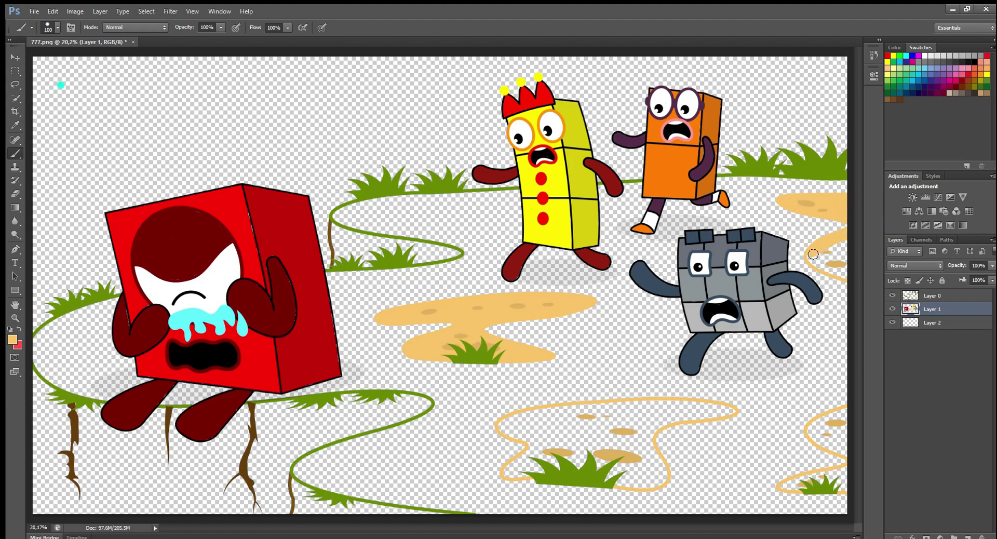
pyautogui.moveTo(837, 273); pyautogui.dragTo(832, 264)
pyautogui.moveTo(849, 413)
pyautogui.mouseDown()
pyautogui.moveTo(814, 434)
pyautogui.moveTo(846, 447)
pyautogui.moveTo(821, 434)
pyautogui.mouseUp()
pyautogui.moveTo(849, 476); pyautogui.dragTo(816, 480)
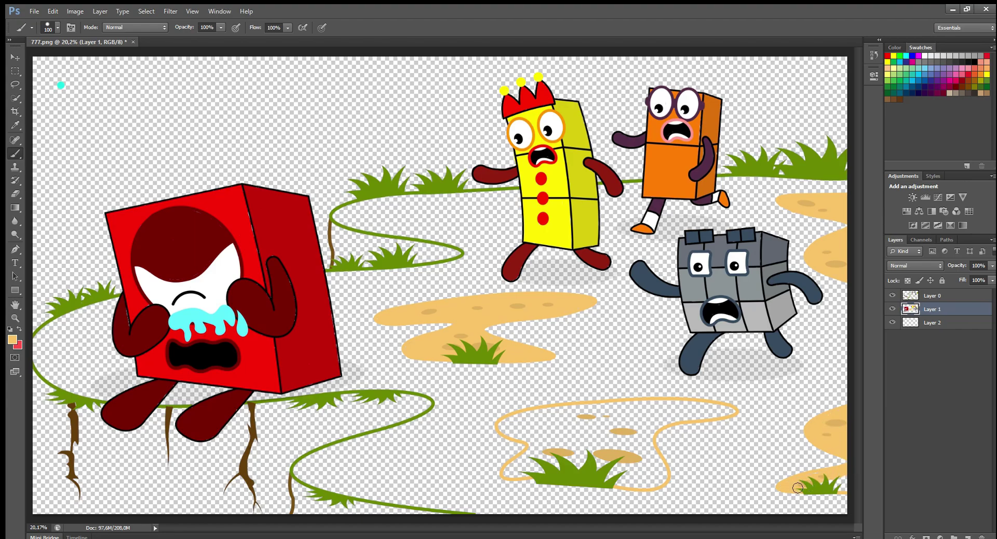
pyautogui.press(']')
pyautogui.moveTo(734, 413)
pyautogui.mouseDown()
pyautogui.moveTo(607, 410)
pyautogui.moveTo(647, 409)
pyautogui.moveTo(519, 427)
pyautogui.moveTo(530, 439)
pyautogui.moveTo(520, 474)
pyautogui.moveTo(558, 464)
pyautogui.moveTo(550, 423)
pyautogui.moveTo(663, 419)
pyautogui.moveTo(598, 457)
pyautogui.moveTo(663, 470)
pyautogui.moveTo(623, 483)
pyautogui.moveTo(663, 478)
pyautogui.mouseUp()
# Paint the cliff side beneath the upper grass ledge with the brown sampled from its edge line.
pyautogui.keyDown('alt'); pyautogui.click(330, 238); pyautogui.keyUp('alt')
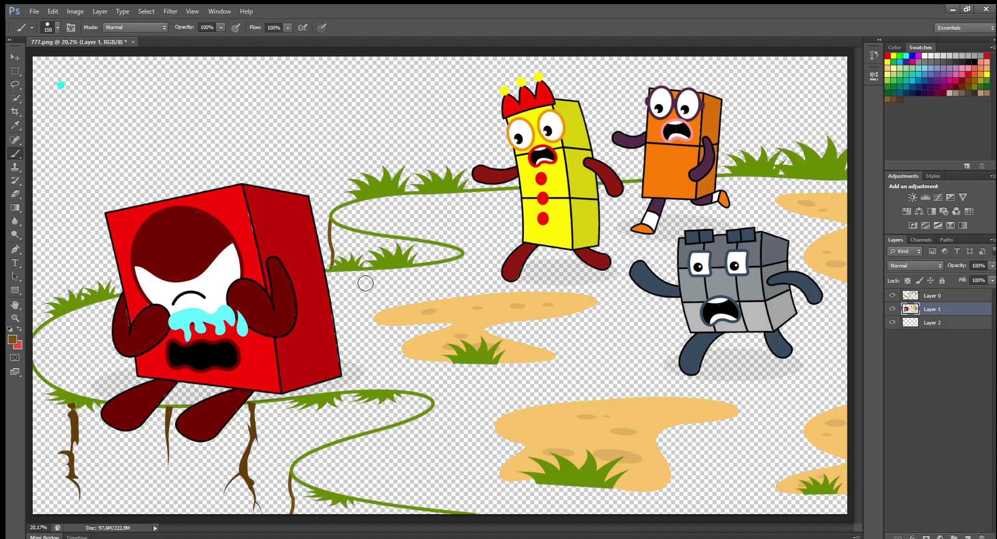
pyautogui.moveTo(335, 227)
pyautogui.mouseDown()
pyautogui.moveTo(355, 261)
pyautogui.moveTo(359, 241)
pyautogui.moveTo(431, 257)
pyautogui.mouseUp()
pyautogui.press(']')
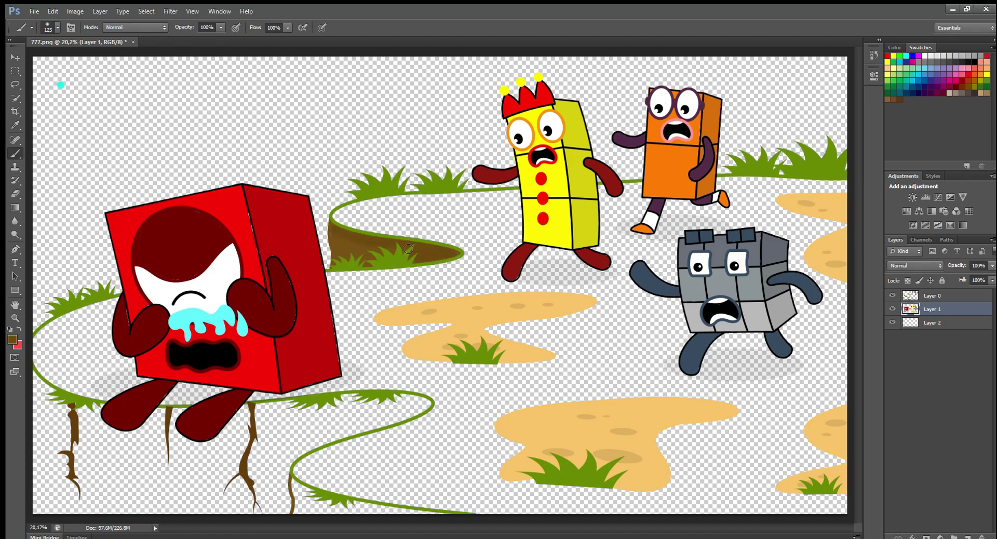
# Fill all the grass ground around the characters and sand patches with the sampled grass green on Layer 2.
pyautogui.press('i')
pyautogui.click(432, 404)
pyautogui.press('b')
pyautogui.hotkey('alt', '[')
pyautogui.moveTo(130, 311)
pyautogui.mouseDown()
pyautogui.moveTo(85, 317)
pyautogui.moveTo(42, 379)
pyautogui.moveTo(156, 385)
pyautogui.moveTo(73, 364)
pyautogui.moveTo(104, 356)
pyautogui.moveTo(208, 400)
pyautogui.moveTo(283, 405)
pyautogui.moveTo(319, 392)
pyautogui.moveTo(260, 228)
pyautogui.mouseUp()
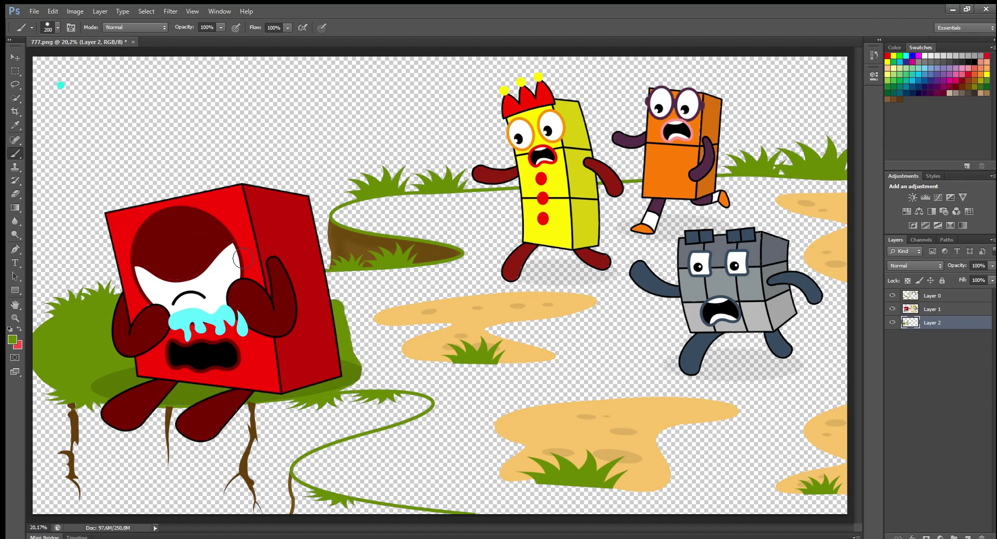
pyautogui.moveTo(343, 310)
pyautogui.mouseDown()
pyautogui.moveTo(475, 252)
pyautogui.moveTo(350, 223)
pyautogui.moveTo(411, 202)
pyautogui.moveTo(847, 188)
pyautogui.moveTo(779, 245)
pyautogui.moveTo(691, 207)
pyautogui.moveTo(703, 216)
pyautogui.moveTo(623, 239)
pyautogui.moveTo(477, 244)
pyautogui.moveTo(535, 274)
pyautogui.moveTo(779, 265)
pyautogui.moveTo(841, 302)
pyautogui.moveTo(638, 290)
pyautogui.moveTo(792, 335)
pyautogui.moveTo(694, 378)
pyautogui.moveTo(842, 323)
pyautogui.moveTo(811, 394)
pyautogui.moveTo(826, 456)
pyautogui.moveTo(821, 511)
pyautogui.moveTo(385, 497)
pyautogui.mouseUp()
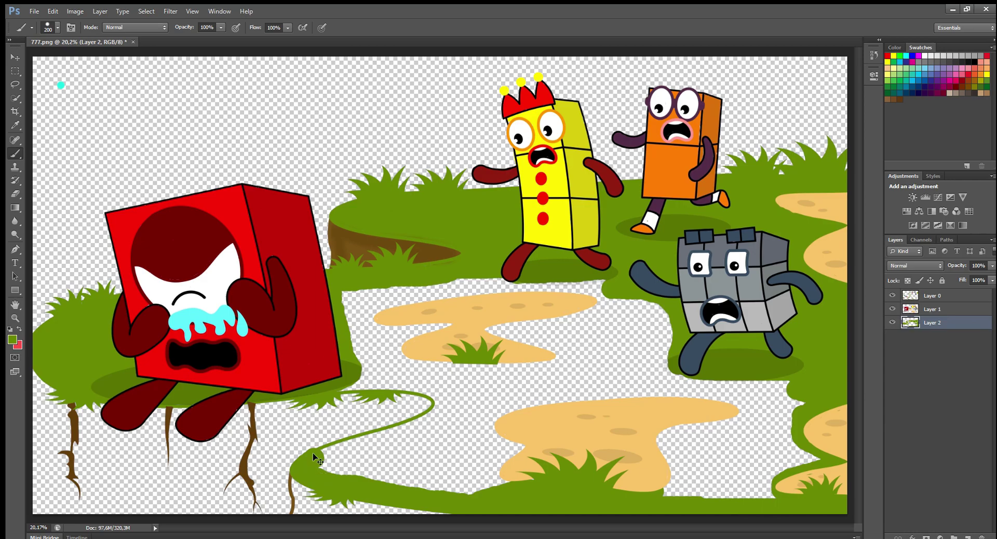
pyautogui.moveTo(313, 472)
pyautogui.mouseDown()
pyautogui.moveTo(448, 410)
pyautogui.moveTo(369, 386)
pyautogui.moveTo(374, 337)
pyautogui.moveTo(364, 306)
pyautogui.moveTo(441, 290)
pyautogui.moveTo(545, 293)
pyautogui.moveTo(680, 318)
pyautogui.moveTo(486, 332)
pyautogui.moveTo(567, 364)
pyautogui.moveTo(457, 400)
pyautogui.moveTo(517, 420)
pyautogui.moveTo(416, 485)
pyautogui.moveTo(483, 415)
pyautogui.moveTo(395, 478)
pyautogui.moveTo(743, 493)
pyautogui.moveTo(790, 478)
pyautogui.moveTo(741, 423)
pyautogui.moveTo(810, 410)
pyautogui.moveTo(691, 387)
pyautogui.moveTo(556, 379)
pyautogui.moveTo(665, 353)
pyautogui.moveTo(547, 348)
pyautogui.mouseUp()
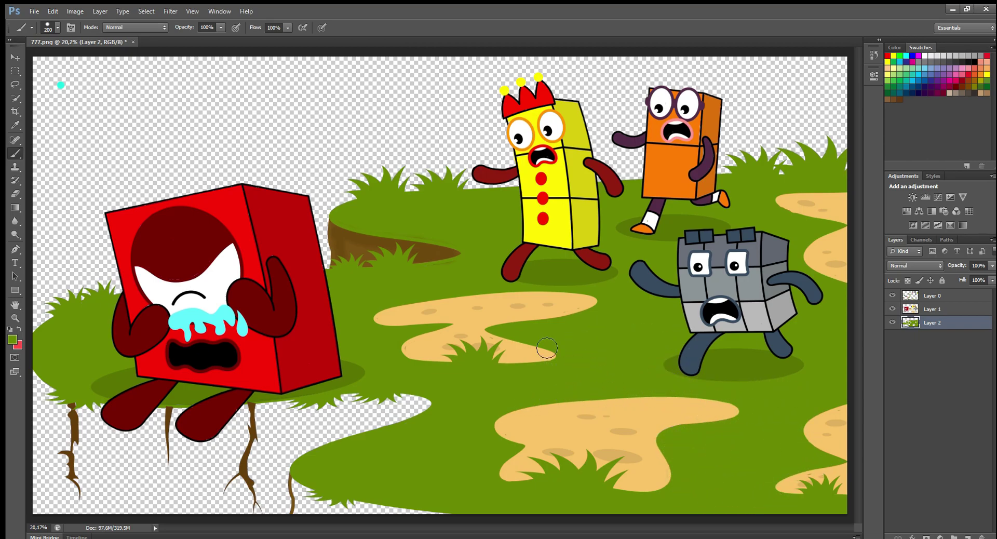
# Add a new layer below Layer 2 and paint the cliff side under the front grass edge with the sampled brown.
pyautogui.click(964, 536)
pyautogui.press('i')
pyautogui.click(346, 252)
pyautogui.press('b')
pyautogui.moveTo(300, 481)
pyautogui.mouseDown()
pyautogui.moveTo(310, 515)
pyautogui.moveTo(313, 498)
pyautogui.moveTo(433, 513)
pyautogui.mouseUp()
pyautogui.press('[')
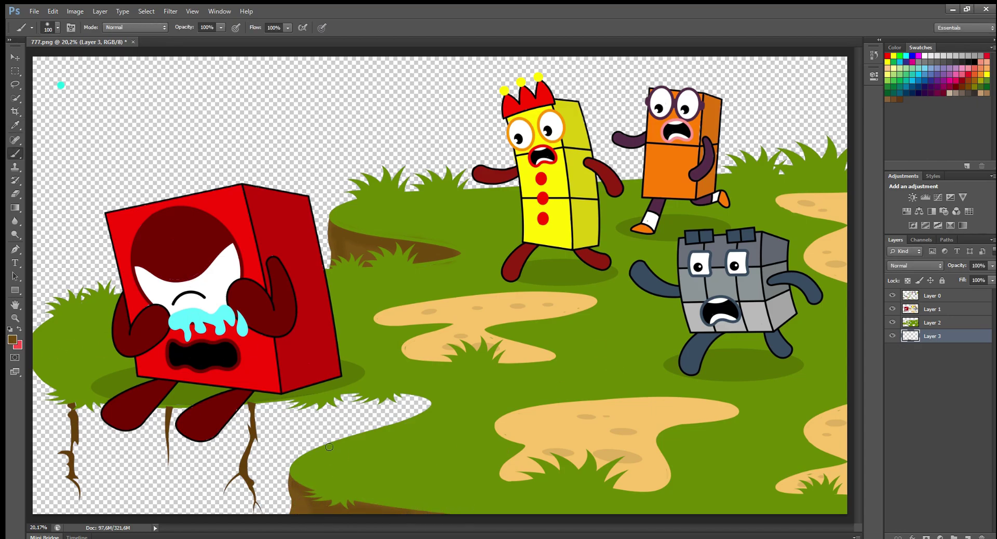
# Add another layer below Layer 3 and fill the cliff face beneath the red character with a lighter brown.
pyautogui.press('i')
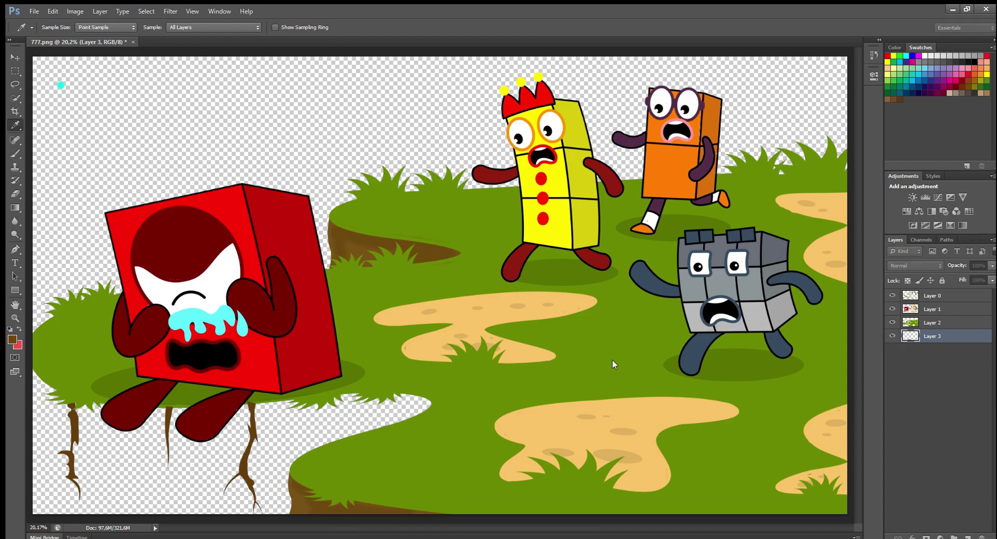
pyautogui.press('b')
pyautogui.click(967, 536)
pyautogui.moveTo(157, 415)
pyautogui.mouseDown()
pyautogui.moveTo(379, 405)
pyautogui.moveTo(380, 431)
pyautogui.moveTo(301, 459)
pyautogui.moveTo(269, 518)
pyautogui.moveTo(47, 515)
pyautogui.moveTo(43, 399)
pyautogui.mouseUp()
pyautogui.moveTo(57, 505)
pyautogui.mouseDown()
pyautogui.moveTo(166, 496)
pyautogui.moveTo(379, 410)
pyautogui.moveTo(255, 436)
pyautogui.moveTo(245, 470)
pyautogui.moveTo(200, 460)
pyautogui.moveTo(99, 485)
pyautogui.moveTo(176, 431)
pyautogui.moveTo(198, 476)
pyautogui.moveTo(130, 462)
pyautogui.moveTo(158, 459)
pyautogui.mouseUp()
# Sample the grass green, reduce the brush size to 30 and make Layer 0 active.
pyautogui.keyDown('alt'); pyautogui.click(393, 424); pyautogui.keyUp('alt')
pyautogui.press('[')
pyautogui.press('[')
pyautogui.press('[')
pyautogui.press('[')
pyautogui.press('[')
pyautogui.press('[')
pyautogui.click(913, 295)
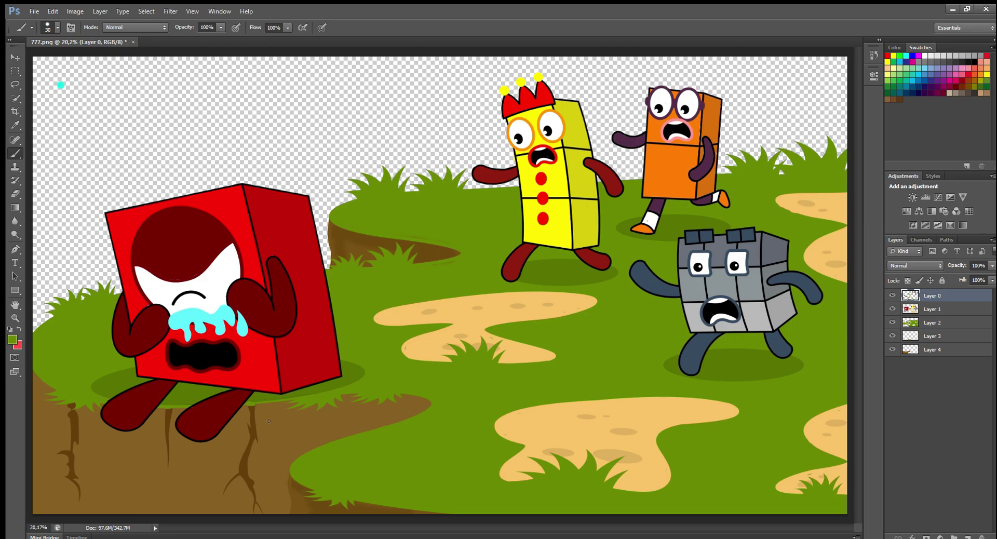
# Shade the cliff face on Layer 4 with soft darker brown along the cracks and beneath the grass edge.
pyautogui.hotkey('alt', ',')
pyautogui.press('i')
pyautogui.keyDown('alt'); pyautogui.click(364, 508); pyautogui.keyUp('alt')
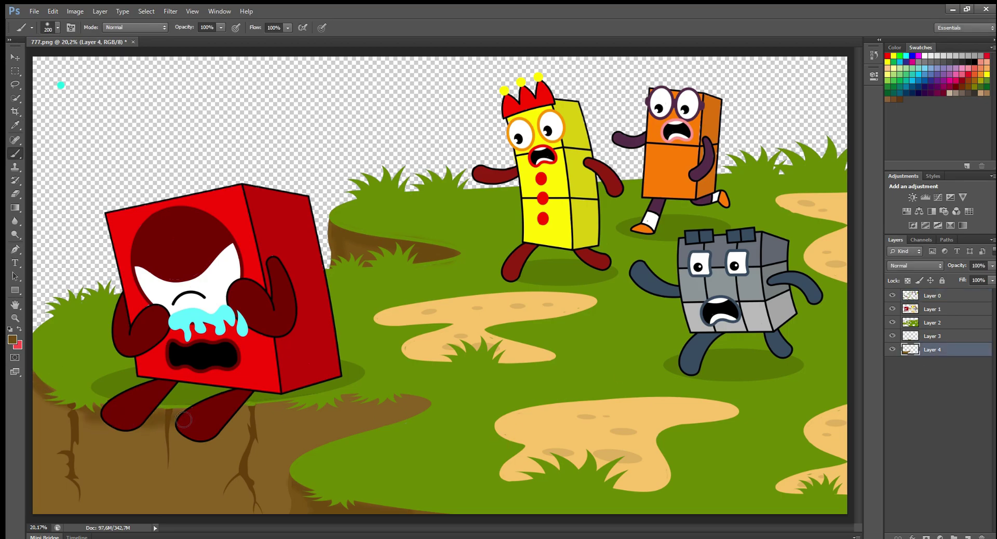
pyautogui.moveTo(281, 416); pyautogui.dragTo(433, 410)
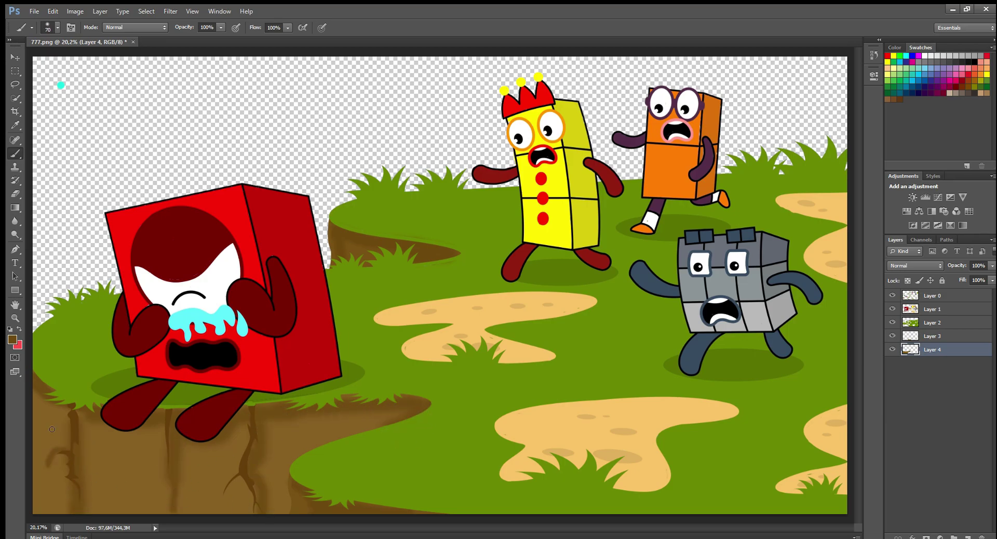
pyautogui.press(']')
pyautogui.press(']')
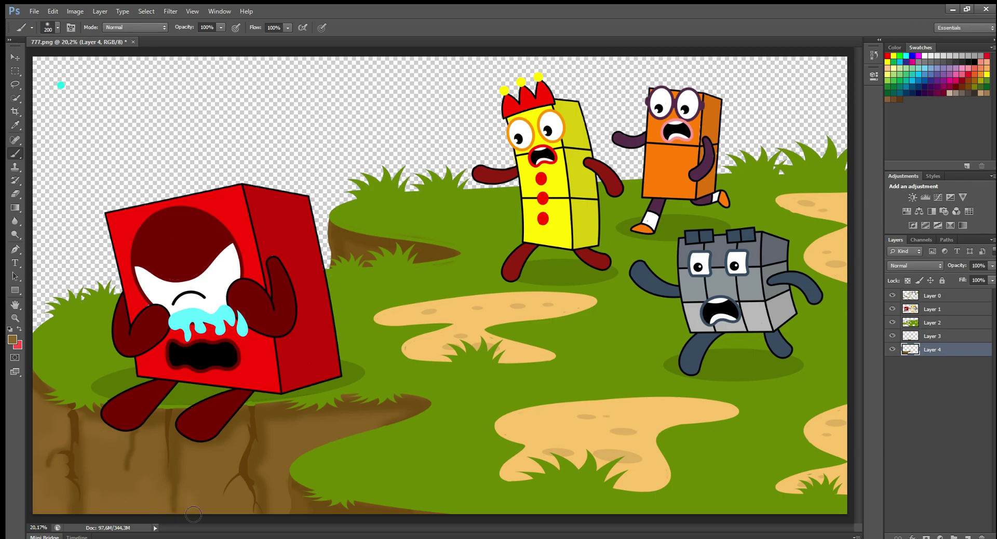
pyautogui.press('i')
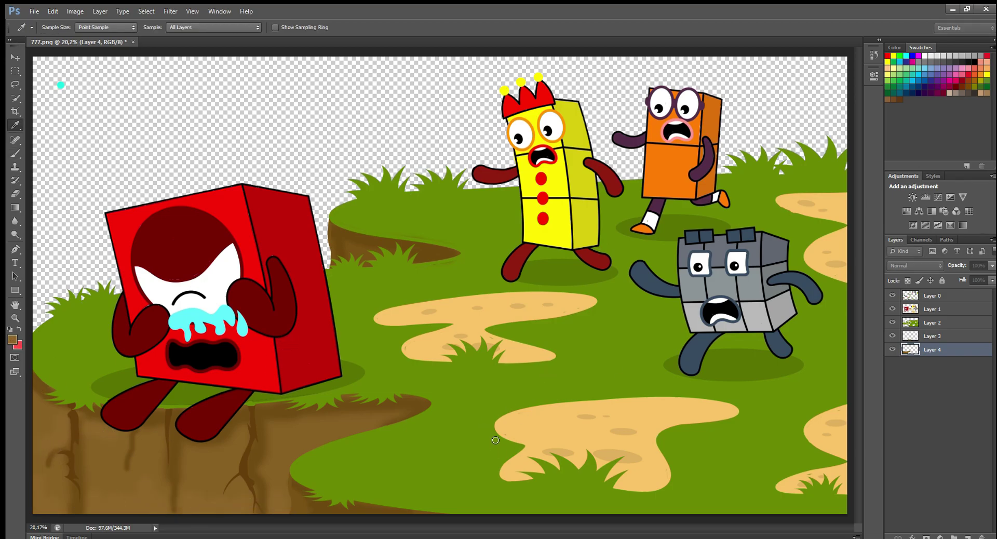
pyautogui.press('b')
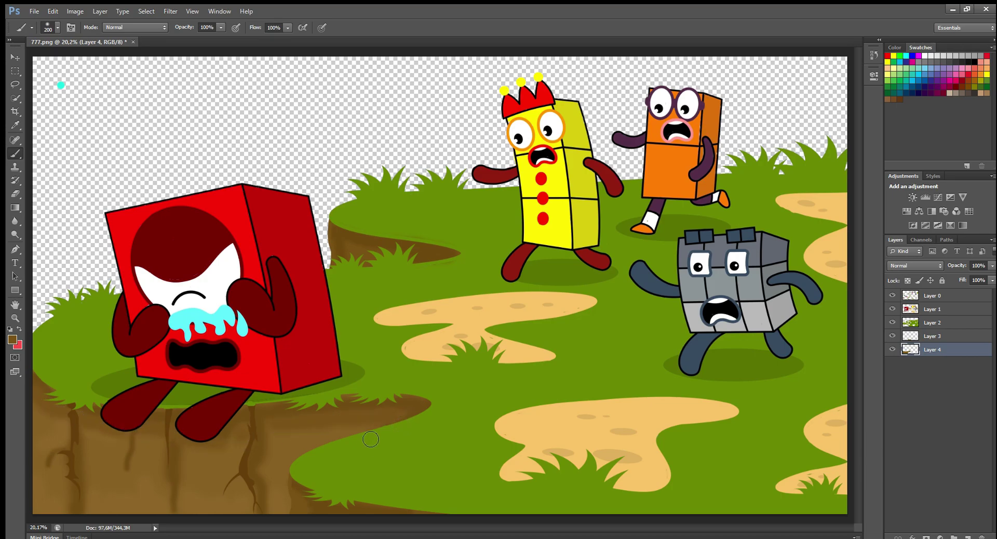
# Add a new layer below Layer 4 and fill the whole sky with cyan sampled from the reference dot.
pyautogui.keyDown('ctrl'); pyautogui.click(967, 537); pyautogui.keyUp('ctrl')
pyautogui.press('i')
pyautogui.click(60, 86)
pyautogui.press('b')
pyautogui.press(']')
pyautogui.press(']')
pyautogui.moveTo(64, 346)
pyautogui.mouseDown()
pyautogui.moveTo(73, 319)
pyautogui.moveTo(339, 278)
pyautogui.moveTo(318, 214)
pyautogui.moveTo(151, 215)
pyautogui.moveTo(118, 301)
pyautogui.moveTo(330, 212)
pyautogui.moveTo(656, 180)
pyautogui.moveTo(846, 181)
pyautogui.moveTo(852, 98)
pyautogui.moveTo(837, 74)
pyautogui.moveTo(762, 74)
pyautogui.moveTo(780, 106)
pyautogui.moveTo(835, 129)
pyautogui.moveTo(732, 155)
pyautogui.moveTo(735, 81)
pyautogui.moveTo(607, 156)
pyautogui.moveTo(595, 121)
pyautogui.moveTo(578, 111)
pyautogui.moveTo(618, 92)
pyautogui.moveTo(554, 74)
pyautogui.moveTo(510, 126)
pyautogui.moveTo(505, 178)
pyautogui.moveTo(112, 196)
pyautogui.moveTo(72, 302)
pyautogui.moveTo(104, 295)
pyautogui.moveTo(52, 254)
pyautogui.moveTo(54, 79)
pyautogui.moveTo(81, 80)
pyautogui.moveTo(71, 256)
pyautogui.moveTo(99, 175)
pyautogui.moveTo(234, 168)
pyautogui.moveTo(140, 150)
pyautogui.moveTo(202, 133)
pyautogui.moveTo(109, 111)
pyautogui.moveTo(172, 82)
pyautogui.moveTo(312, 77)
pyautogui.moveTo(214, 102)
pyautogui.moveTo(288, 118)
pyautogui.moveTo(281, 168)
pyautogui.moveTo(405, 155)
pyautogui.moveTo(370, 137)
pyautogui.moveTo(329, 87)
pyautogui.moveTo(503, 79)
pyautogui.moveTo(424, 156)
pyautogui.mouseUp()
# Choose a pale cyan, adjust the brush, and paint soft clouds near the horizon and in the sky's upper-left corner.
pyautogui.click(13, 339)
pyautogui.click(479, 369)
pyautogui.click(616, 369)
pyautogui.click(58, 27)
pyautogui.moveTo(226, 63); pyautogui.dragTo(258, 63)
pyautogui.moveTo(51, 340)
pyautogui.mouseDown()
pyautogui.moveTo(331, 287)
pyautogui.moveTo(327, 221)
pyautogui.mouseUp()
pyautogui.moveTo(45, 66)
pyautogui.mouseDown()
pyautogui.moveTo(64, 82)
pyautogui.moveTo(51, 93)
pyautogui.mouseUp()
# Erase the cyan reference dot in the sky from Layer 0.
pyautogui.click(935, 296)
pyautogui.click(15, 194)
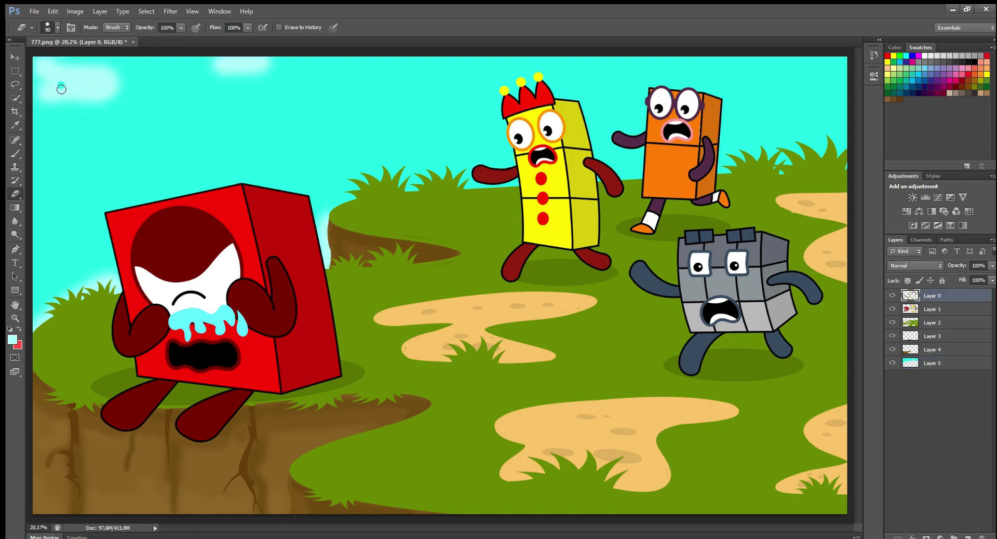
# Paint more pale cyan clouds on Layer 5, in the upper-right sky and above the red character.
pyautogui.click(954, 362)
pyautogui.press('b')
pyautogui.moveTo(660, 70)
pyautogui.mouseDown()
pyautogui.moveTo(766, 69)
pyautogui.moveTo(671, 81)
pyautogui.mouseUp()
pyautogui.moveTo(200, 137)
pyautogui.mouseDown()
pyautogui.moveTo(309, 98)
pyautogui.moveTo(343, 120)
pyautogui.mouseUp()
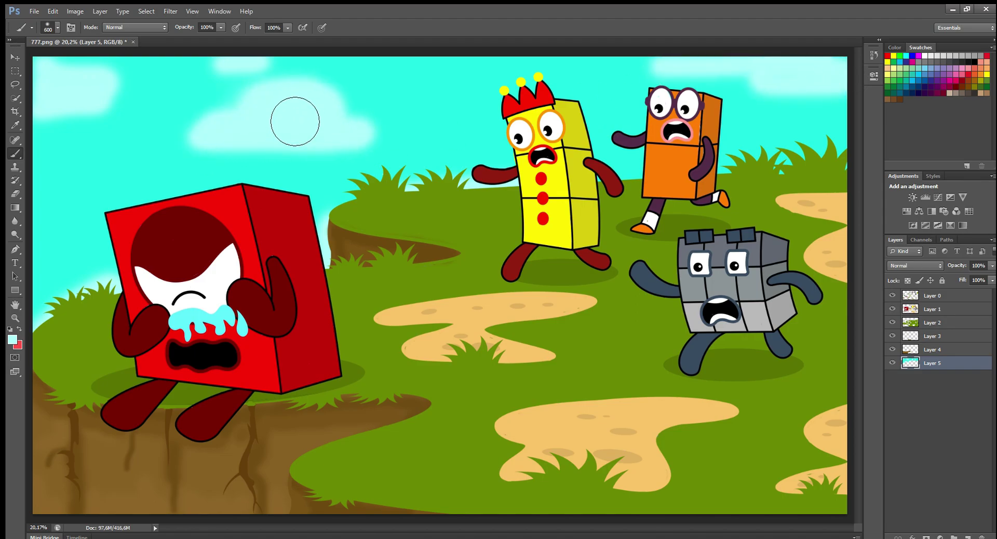